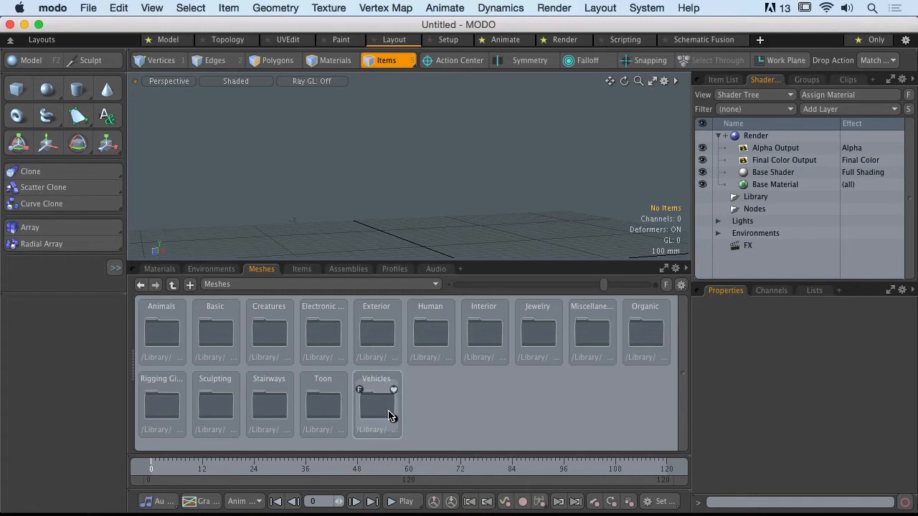
- Browse the mesh presets to Vehicles, Spacecraft with larger thumbnails and load Space Turret 03.lxl into the scene
double_click(383, 409)
double_click(382, 329)
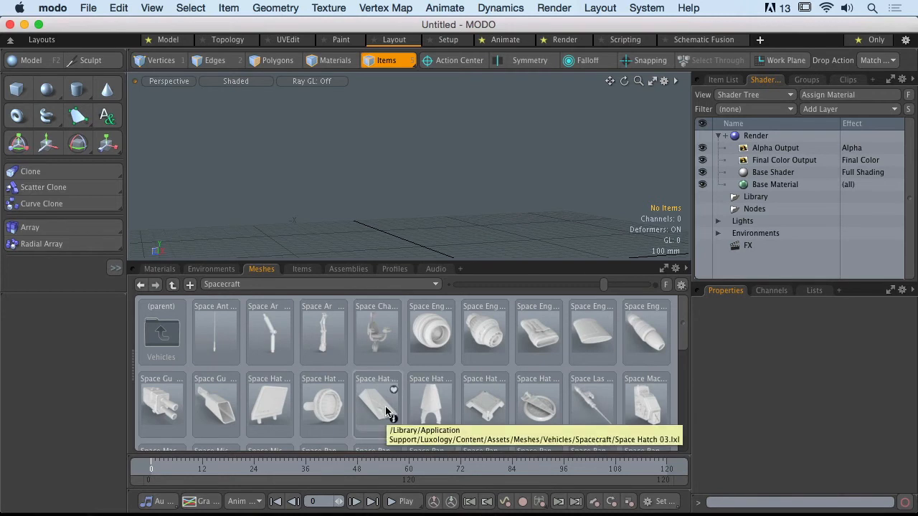
drag(603, 286, 631, 285)
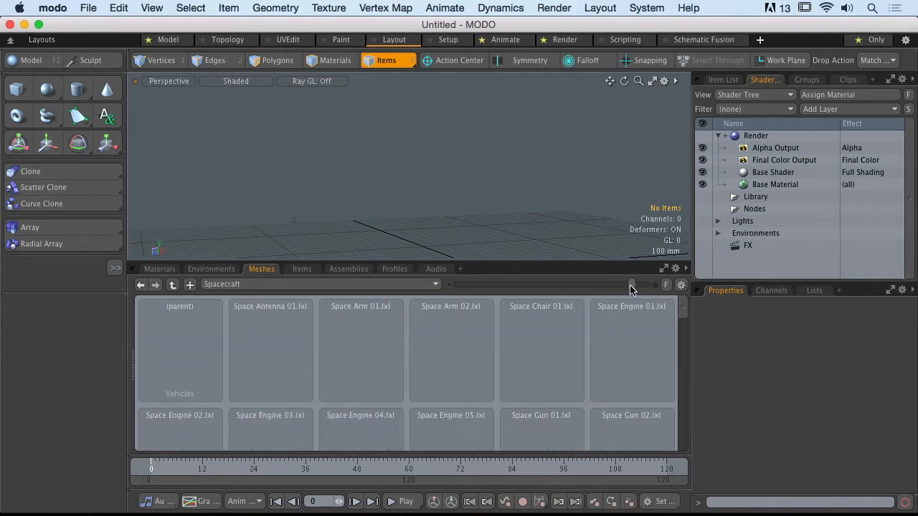
drag(683, 313, 687, 435)
scroll(616, 405, down, 1)
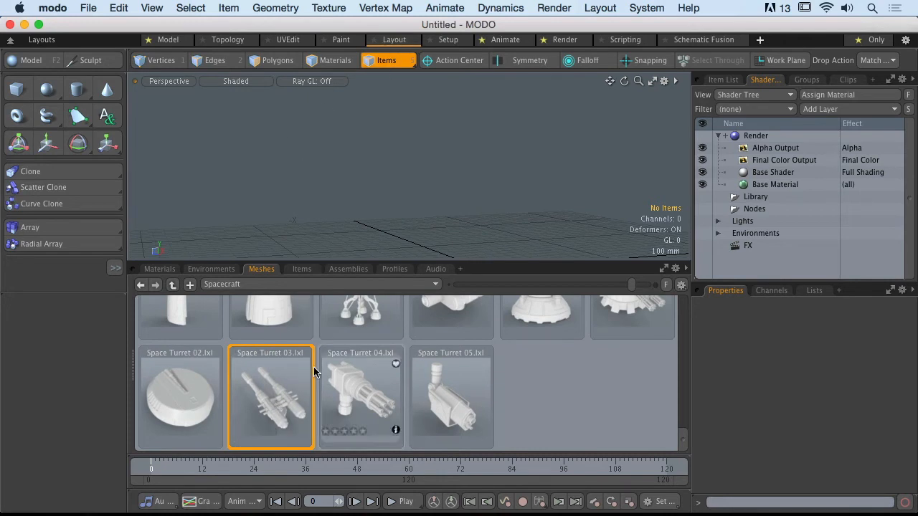
double_click(246, 409)
ctrl+alt+drag(500, 166, 434, 167)
mouse_move(433, 166)
alt+shift+mouse_down()
mouse_move(476, 185)
mouse_move(446, 185)
mouse_move(467, 208)
mouse_move(509, 215)
mouse_move(352, 205)
mouse_move(585, 221)
mouse_move(341, 225)
alt+shift+mouse_up()
click(509, 215)
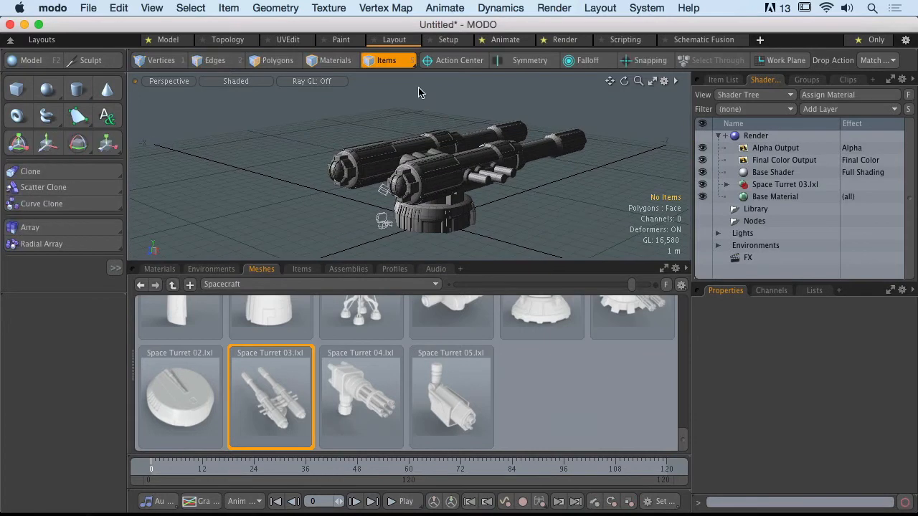
- Switch to the Setup layout and enlarge the 3D viewport above the schematic workspace
click(448, 39)
alt+shift+drag(393, 161, 398, 213)
ctrl+alt+drag(399, 214, 385, 191)
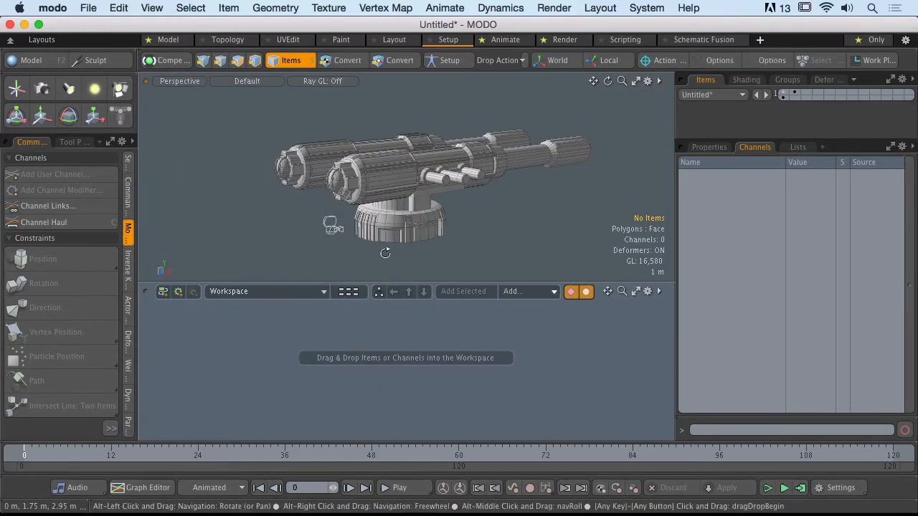
drag(408, 282, 412, 370)
mouse_move(427, 266)
alt+shift+mouse_down()
mouse_move(375, 271)
mouse_move(416, 267)
alt+shift+mouse_up()
alt+shift+drag(416, 267, 432, 292)
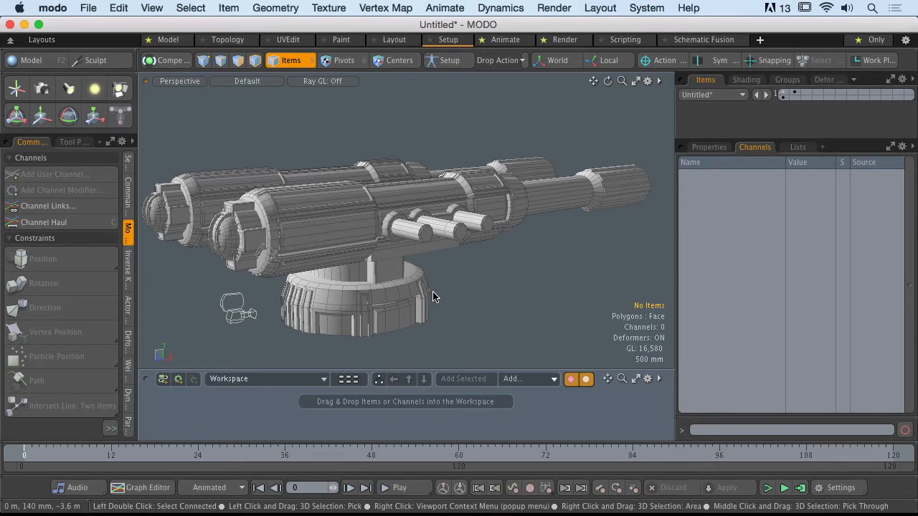
alt+drag(430, 294, 345, 231)
- Select the whole turret mesh item and examine its structure and the center at its base
click(378, 241)
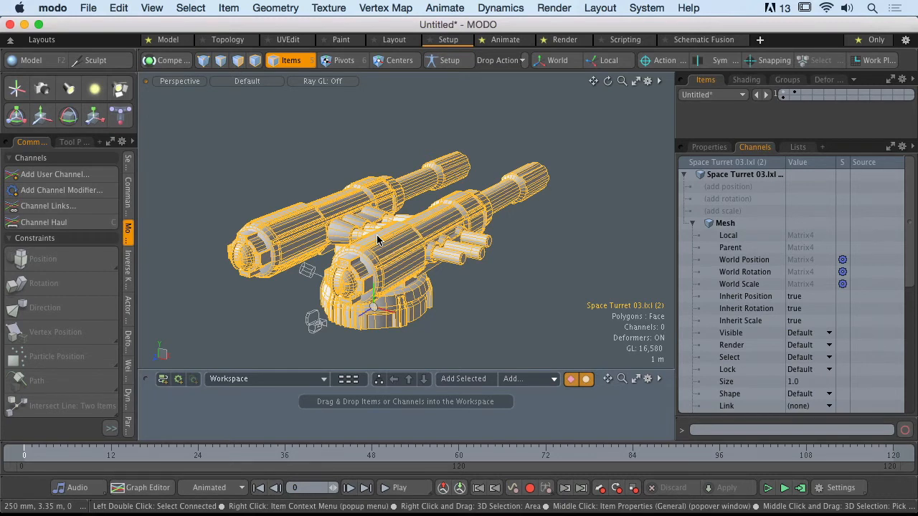
click(408, 143)
alt+shift+drag(347, 235, 450, 242)
click(396, 206)
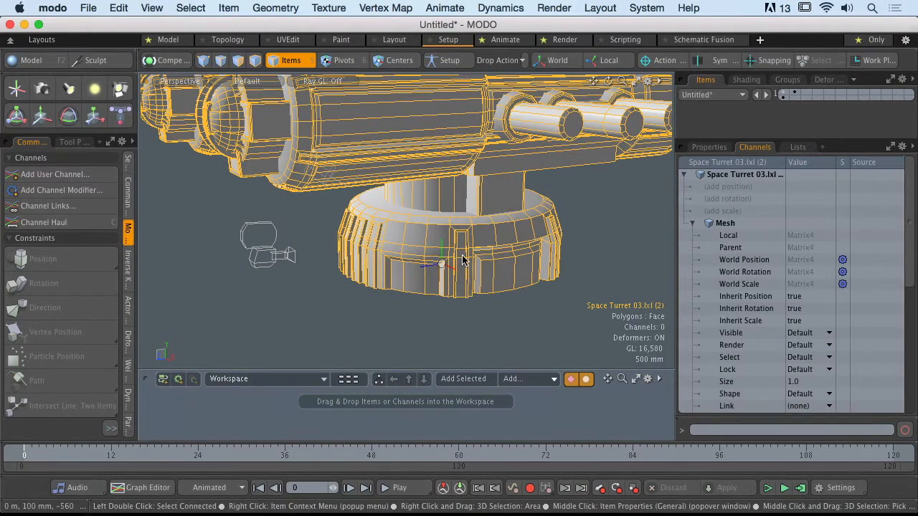
ctrl+alt+drag(429, 279, 350, 289)
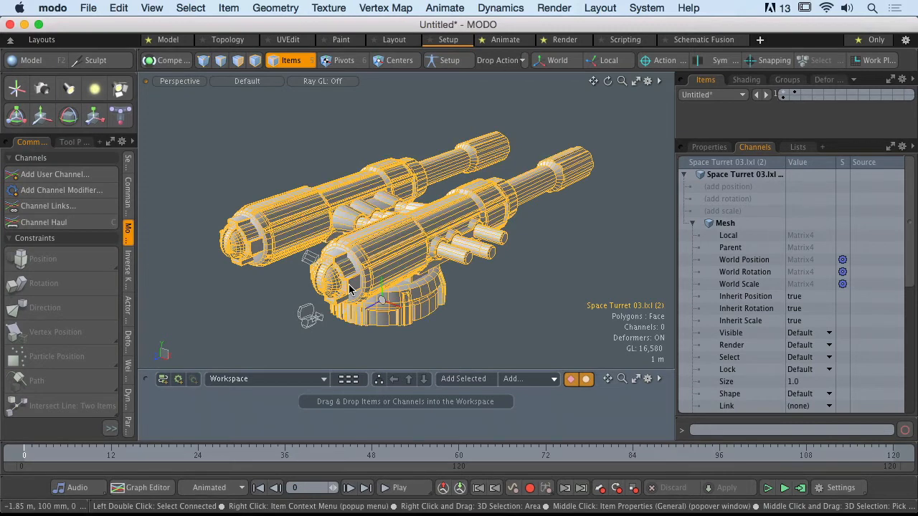
- Select the connected polygons of both large cannons and the smaller guns attached to them
key(3)
alt+drag(289, 139, 339, 143)
mouse_move(350, 209)
alt+mouse_down()
mouse_move(315, 177)
mouse_move(480, 165)
mouse_move(366, 218)
mouse_move(355, 207)
alt+mouse_up()
double_click(351, 200)
alt+drag(451, 205, 395, 184)
shift+click(418, 163)
shift+double_click(419, 163)
shift+double_click(516, 190)
shift+double_click(446, 201)
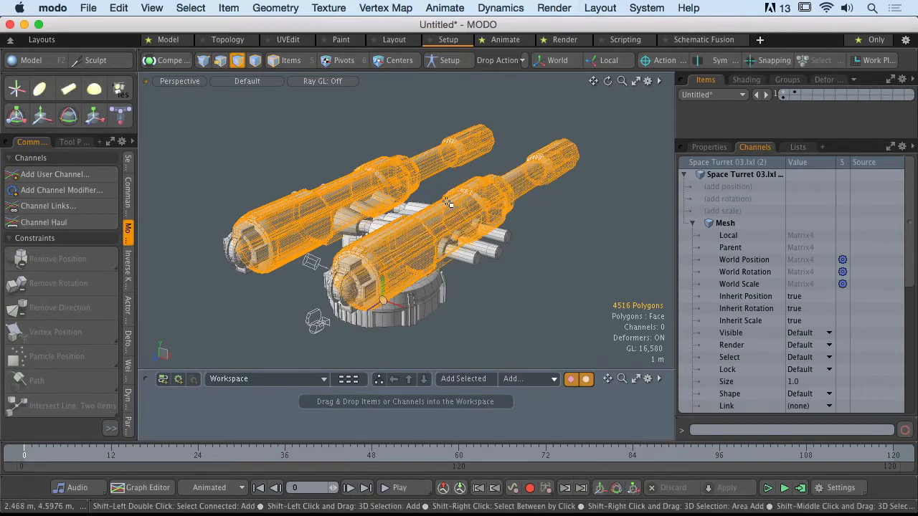
shift+double_click(493, 235)
alt+drag(390, 248, 445, 263)
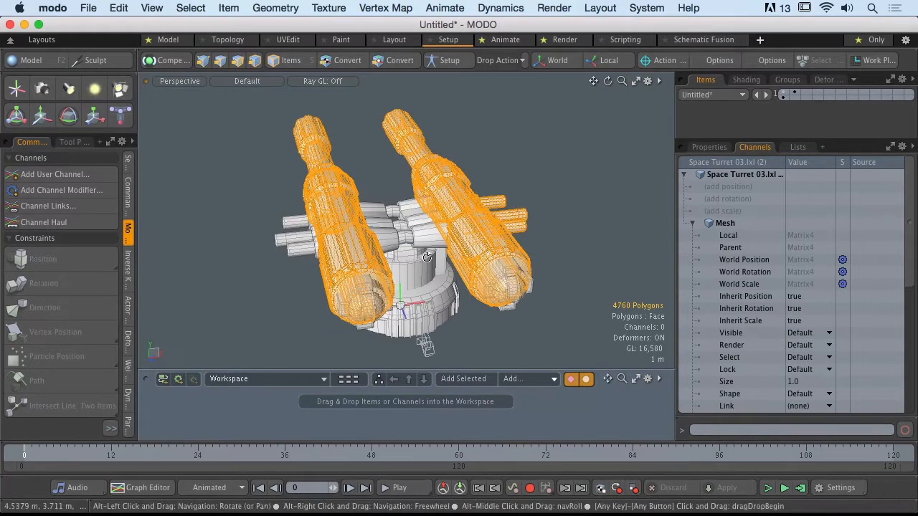
shift+double_click(302, 245)
- Try rotating the selected gun polygons, undo the rotation and drop the Rotate tool
alt+drag(302, 245, 362, 295)
key(e)
ctrl+drag(459, 205, 395, 205)
alt+drag(441, 290, 394, 291)
key(super+z)
alt+drag(375, 205, 380, 79)
key(super+z)
key(q)
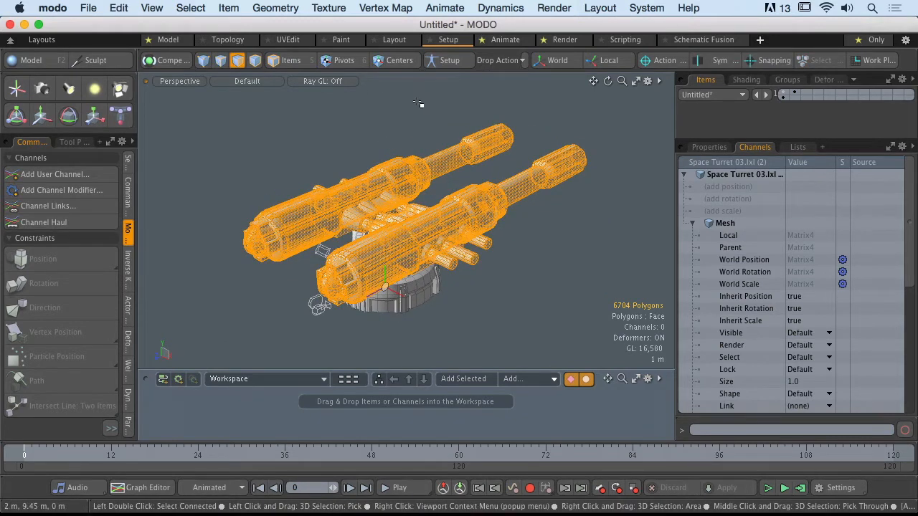
- Set the action center to Origin and try rotating the selected gun polygons about it
click(118, 7)
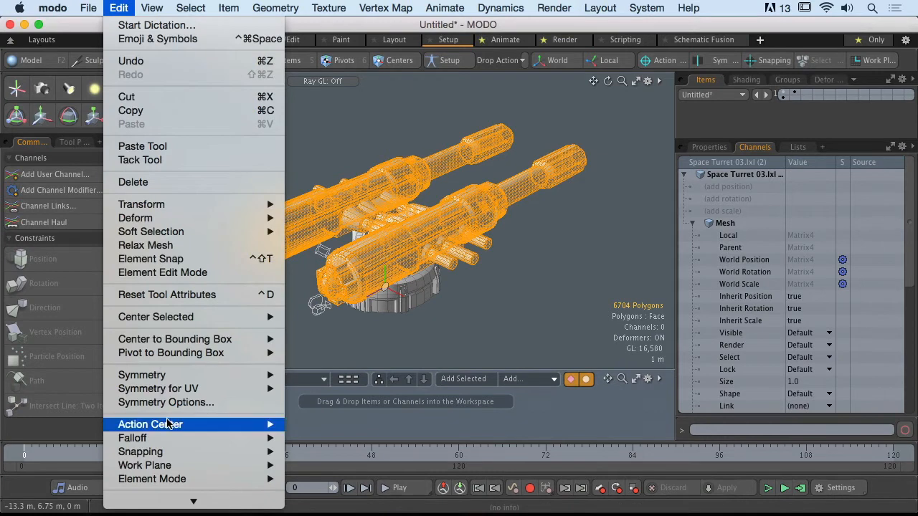
mouse_move(166, 424)
click(316, 473)
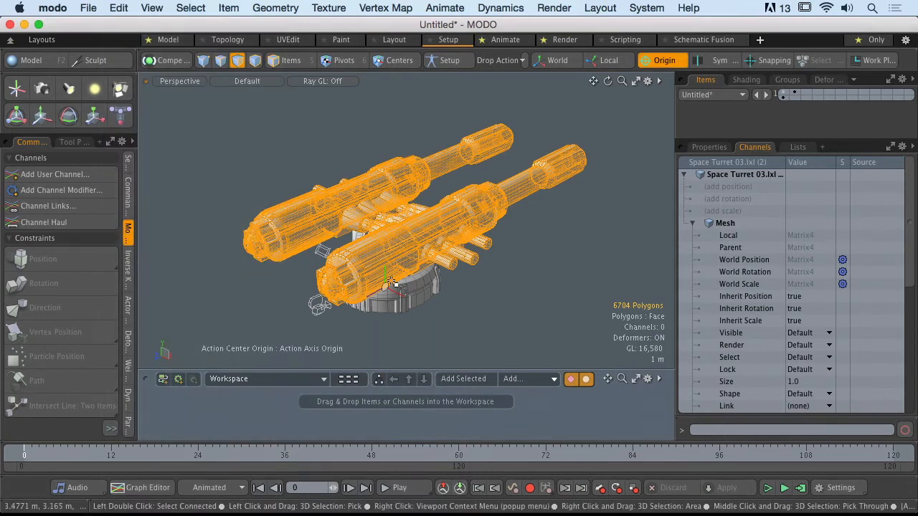
key(e)
drag(391, 325, 265, 319)
alt+drag(430, 208, 432, 241)
scroll(449, 264, up, 3)
key(q)
- Clear the gun polygon selection and turn off the Origin action center
click(419, 320)
alt+drag(430, 314, 382, 285)
mouse_move(382, 285)
alt+shift+mouse_down()
mouse_move(384, 304)
mouse_move(368, 295)
alt+shift+mouse_up()
click(652, 63)
click(650, 64)
- Examine how the turret's parts are separated by selecting connected polygon groups from the front
ctrl+alt+drag(525, 137, 560, 94)
alt+drag(559, 93, 516, 131)
ctrl+alt+drag(517, 131, 457, 204)
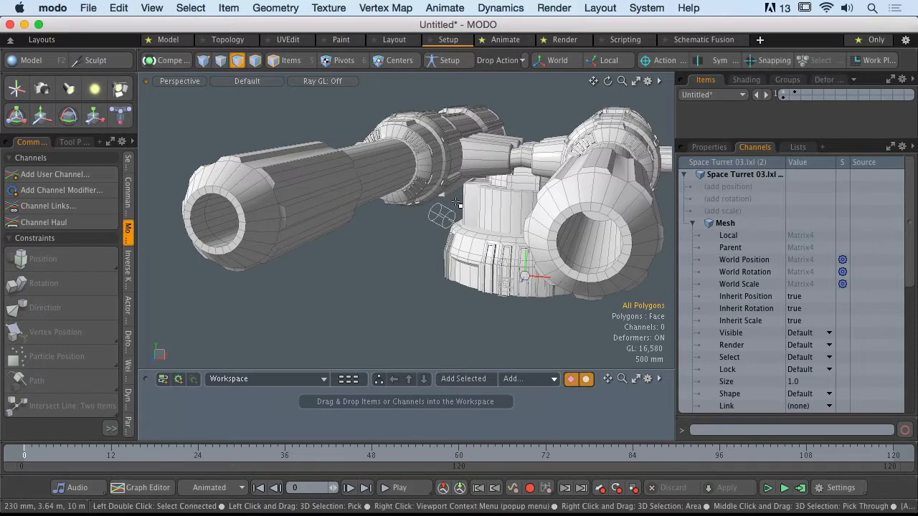
double_click(477, 249)
alt+drag(476, 247, 488, 204)
double_click(383, 235)
ctrl+alt+drag(488, 204, 420, 206)
alt+drag(420, 206, 430, 222)
double_click(471, 140)
alt+drag(472, 140, 463, 188)
click(449, 94)
- Examine the base ring, the neck cylinder and the gun connector by selecting their polygons, then clear the selection
alt+shift+drag(463, 188, 445, 161)
mouse_move(445, 161)
alt+mouse_down()
mouse_move(445, 184)
mouse_move(445, 141)
mouse_move(441, 180)
mouse_move(506, 175)
mouse_move(446, 179)
alt+mouse_up()
double_click(479, 236)
alt+drag(473, 223, 434, 205)
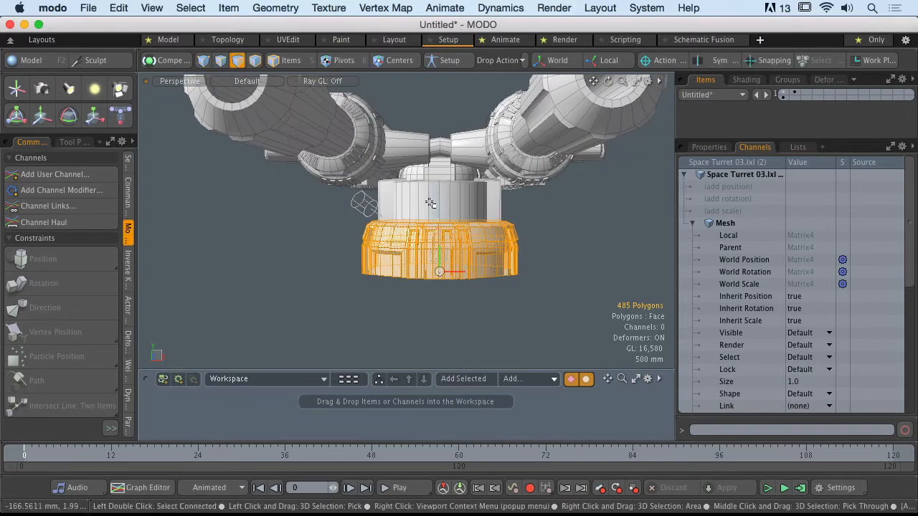
click(426, 200)
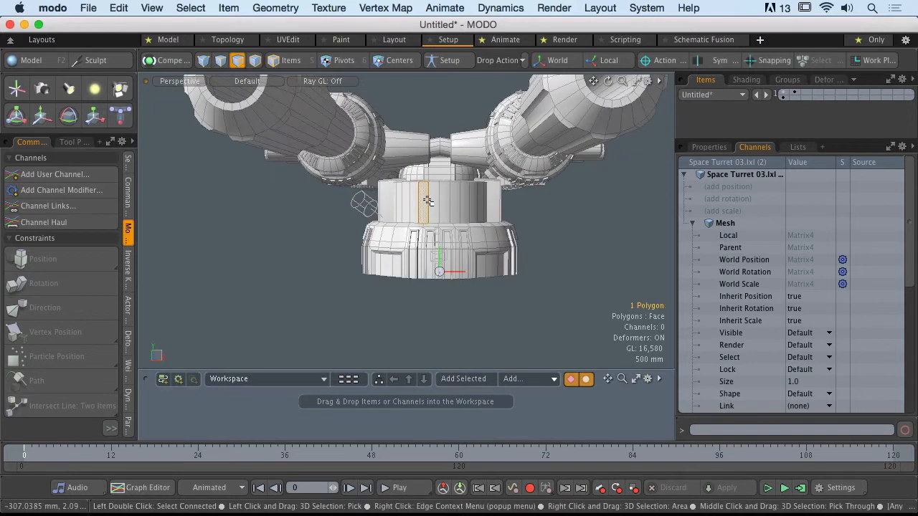
alt+drag(428, 200, 420, 153)
double_click(453, 176)
scroll(446, 197, down, 4)
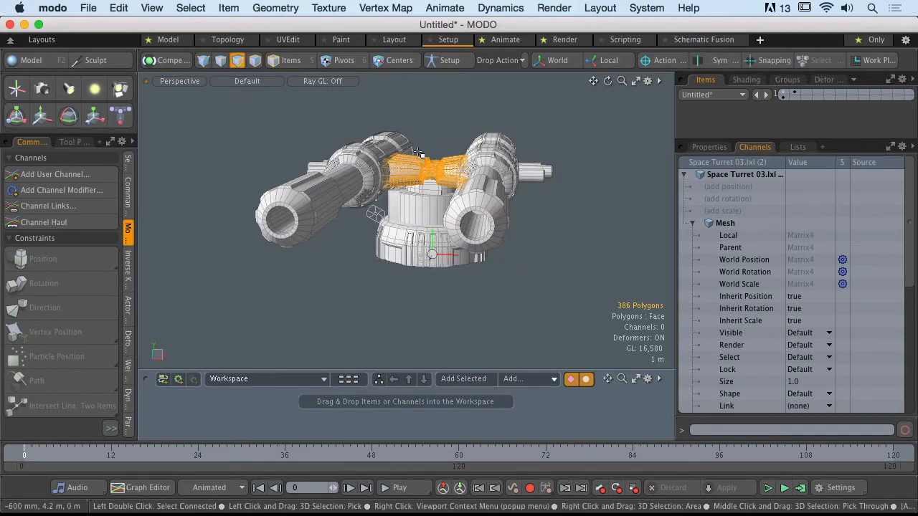
click(435, 149)
alt+drag(434, 150, 350, 241)
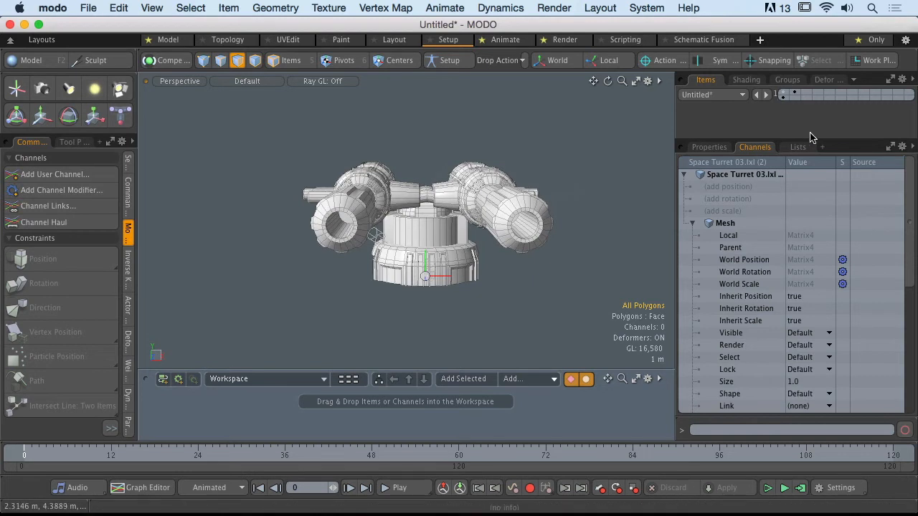
- Enlarge the item list and rename the empty mesh as Base
drag(807, 137, 794, 260)
alt+drag(552, 147, 477, 118)
click(778, 146)
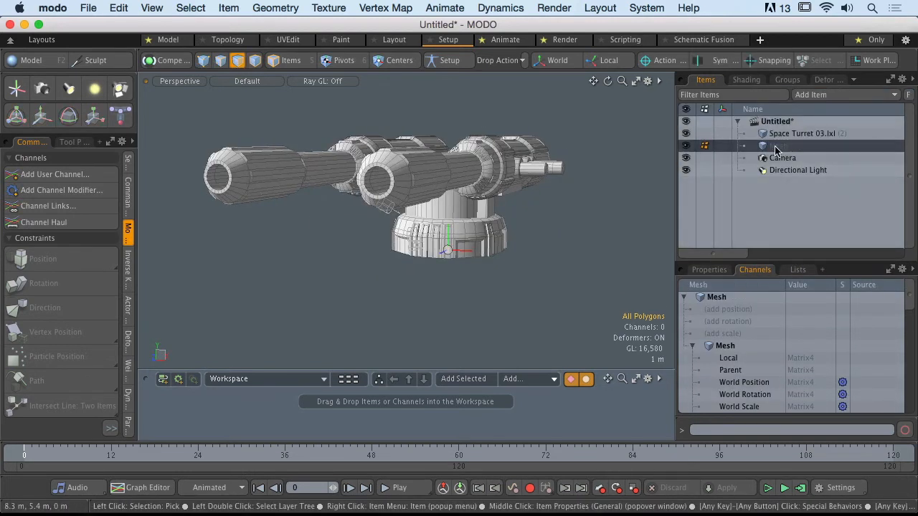
double_click(776, 147)
text(Bas)
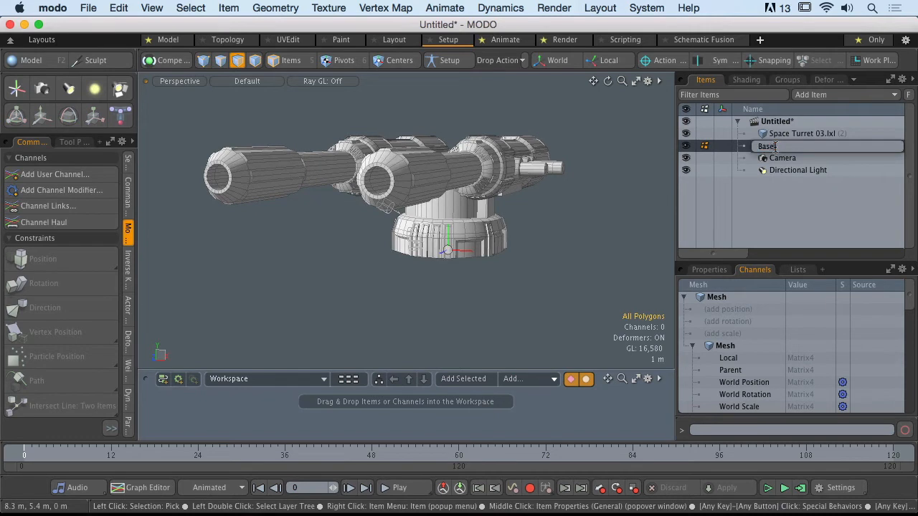
text(e)
key(Return)
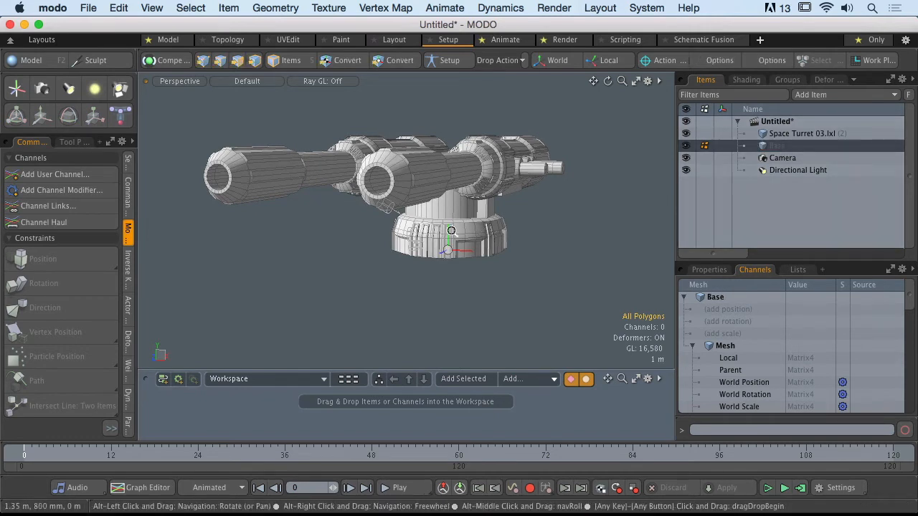
- Cut the connected base ring polygons from Space Turret 03.lxl and paste them into the Base mesh
scroll(463, 232, up, 5)
click(799, 134)
scroll(436, 248, up, 2)
double_click(439, 249)
mouse_move(448, 248)
alt+mouse_down()
mouse_move(512, 240)
mouse_move(437, 233)
alt+mouse_up()
alt+drag(438, 233, 466, 246)
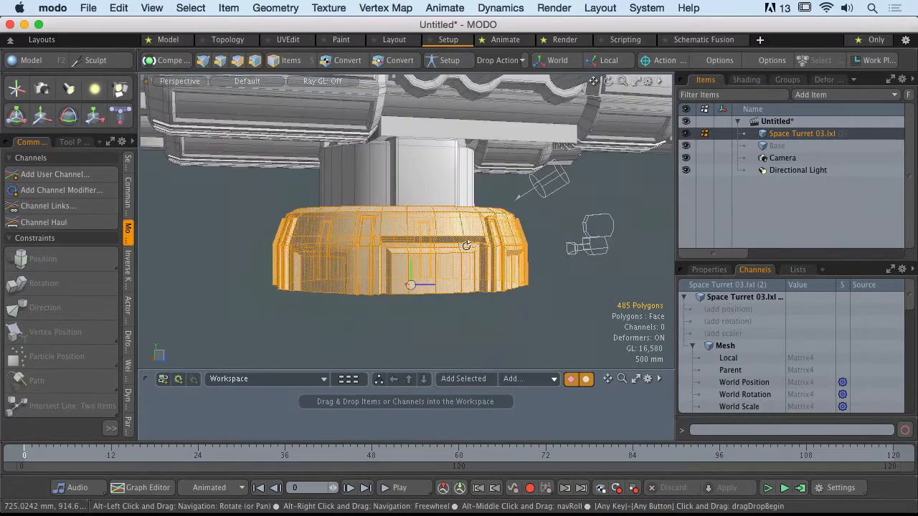
key(h)
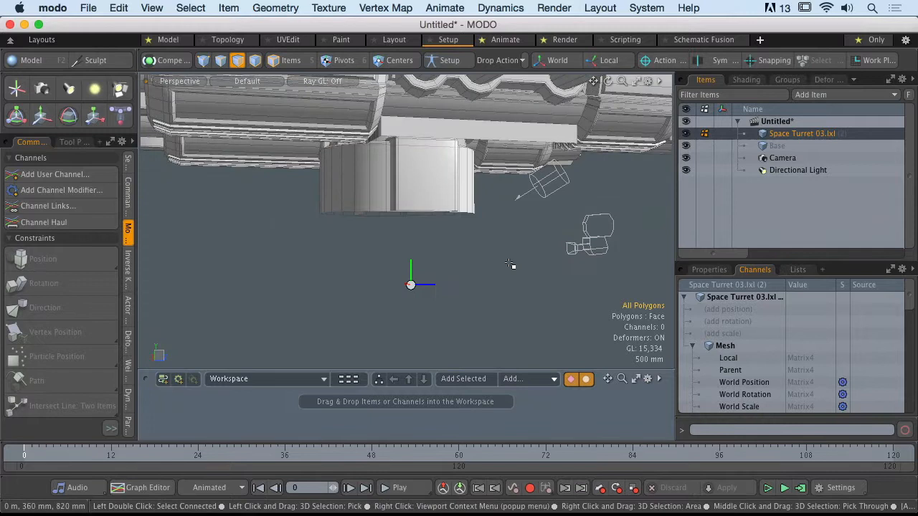
click(793, 147)
key(super+v)
alt+drag(520, 229, 422, 241)
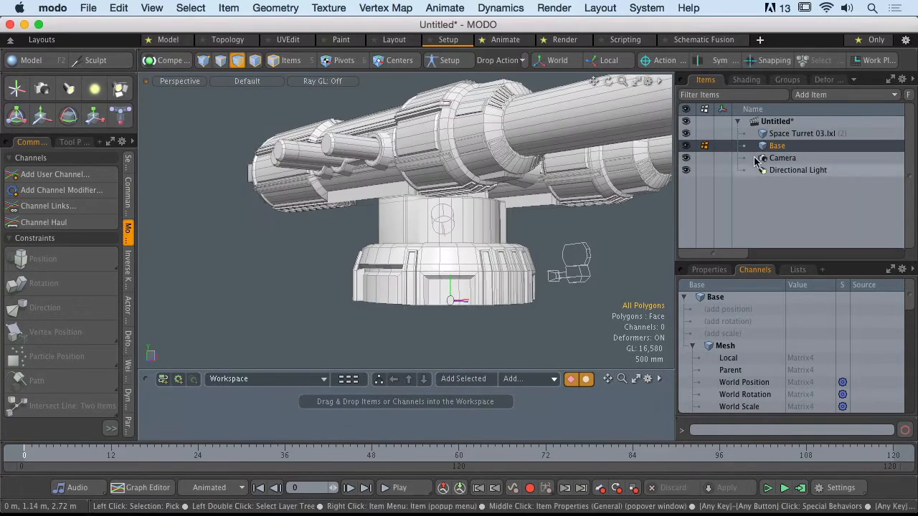
- Add a new mesh item and name it Middle
click(825, 95)
click(817, 142)
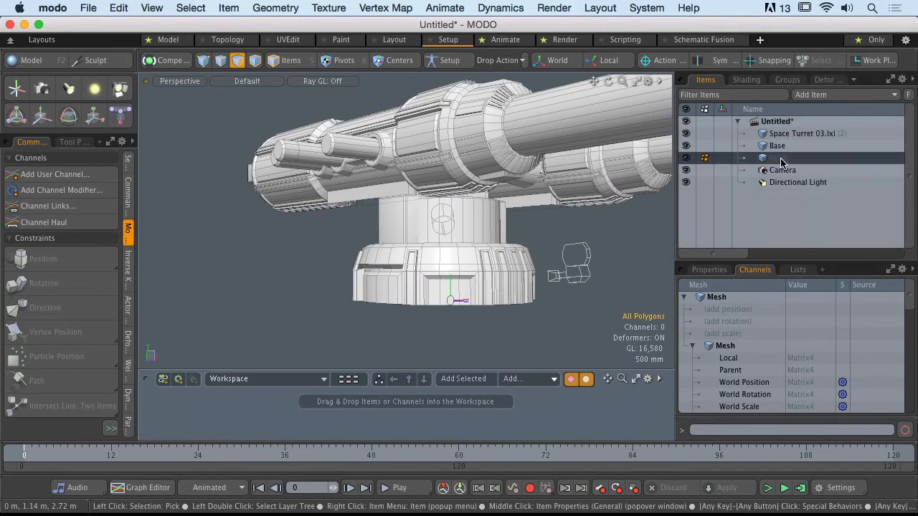
double_click(781, 159)
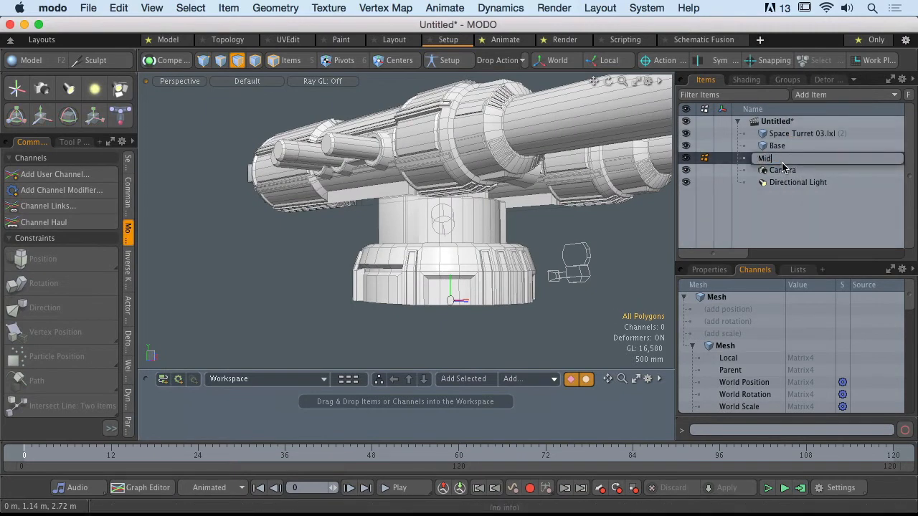
key(Return)
- Cut the neck cylinder and dome polygons from Space Turret 03.lxl and paste them into the Middle mesh
alt+drag(436, 273, 406, 272)
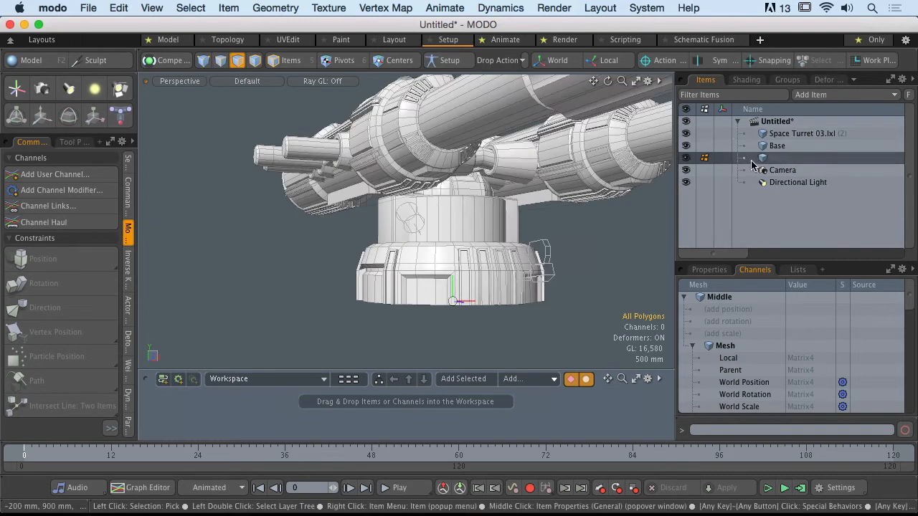
click(783, 137)
double_click(432, 252)
alt+drag(502, 254, 470, 249)
alt+drag(469, 250, 301, 250)
shift+double_click(518, 251)
shift+double_click(299, 249)
ctrl+alt+drag(354, 217, 377, 221)
alt+drag(377, 221, 537, 206)
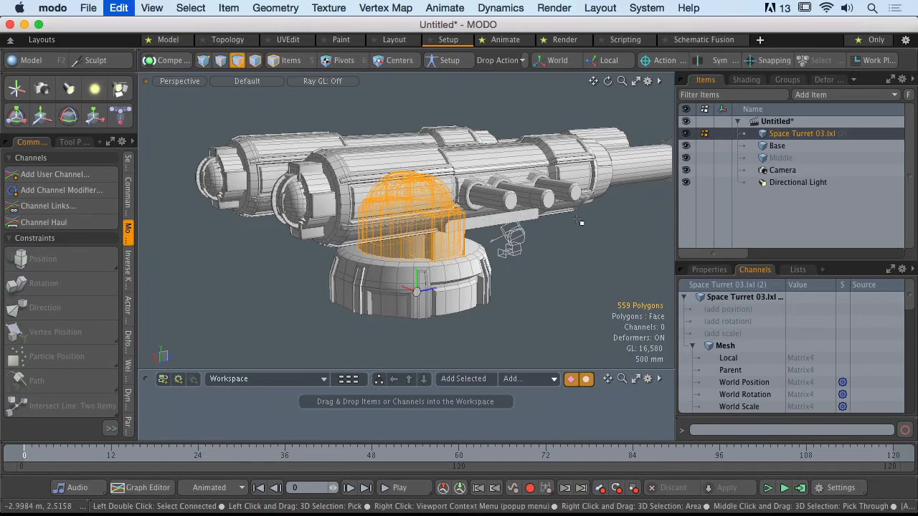
click(790, 159)
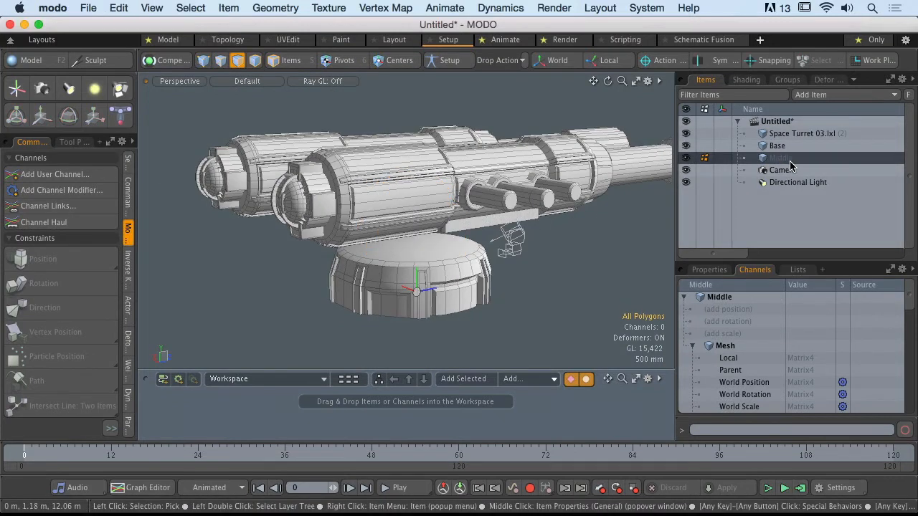
alt+drag(588, 287, 545, 280)
- Rename the Space Turret 03.lxl mesh as Top
click(800, 134)
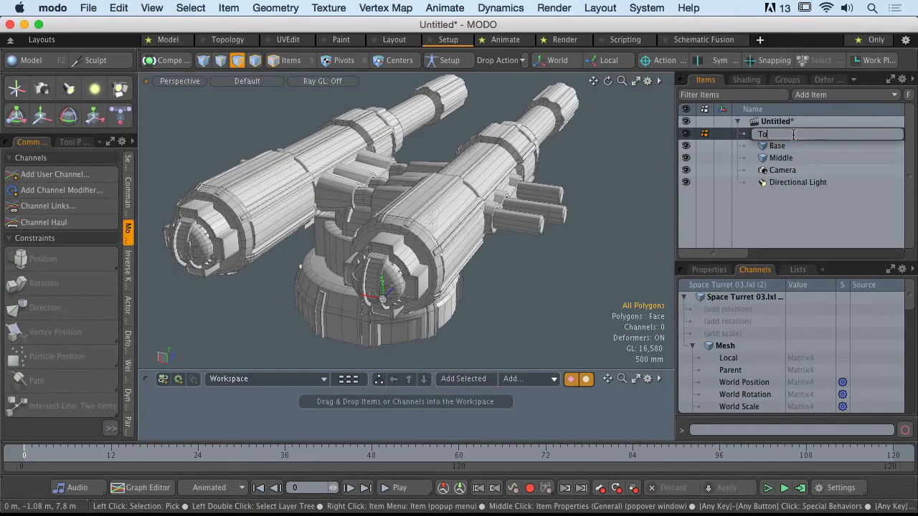
alt+drag(635, 205, 504, 282)
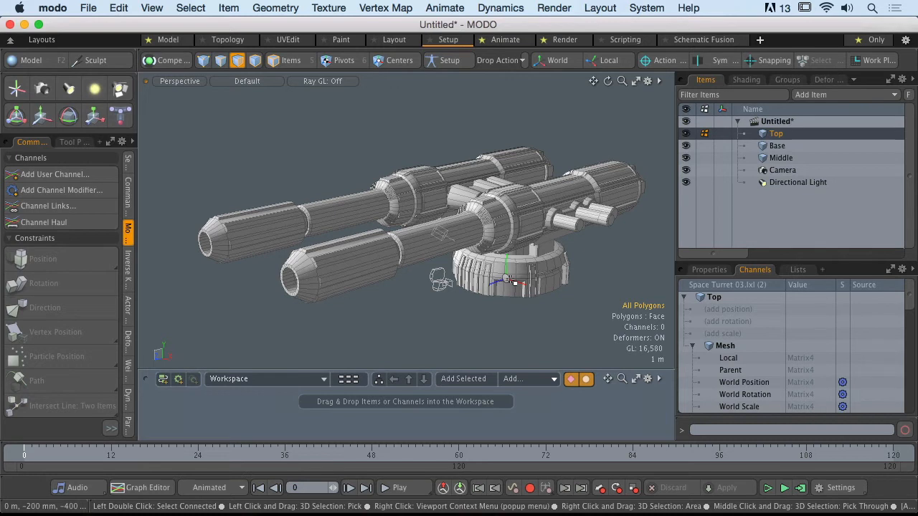
alt+drag(503, 233, 533, 248)
- Reorder the mesh items so Base comes first, followed by Middle and Top
click(778, 148)
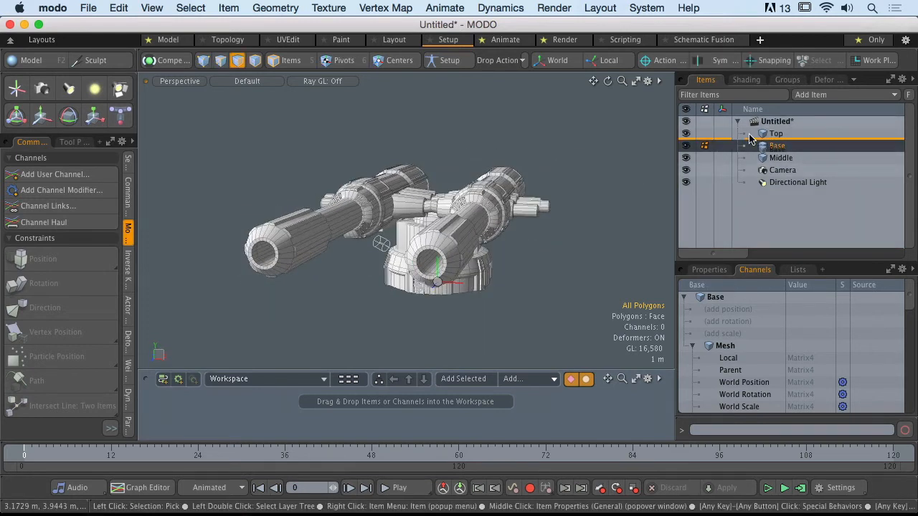
drag(754, 128, 778, 141)
click(776, 157)
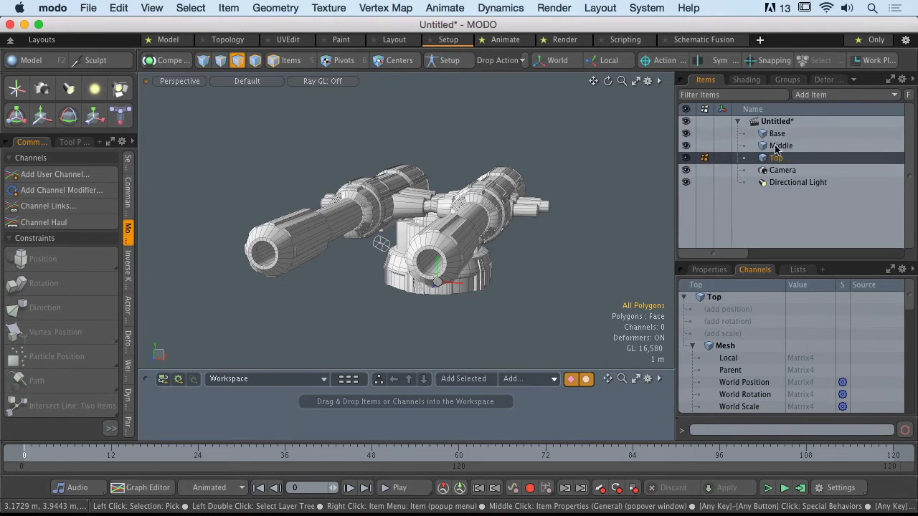
- Examine where the centers of the Base and Middle meshes sit relative to the turret's geometry
click(777, 134)
ctrl+alt+drag(474, 302, 488, 277)
key(shift+a)
alt+drag(609, 335, 797, 318)
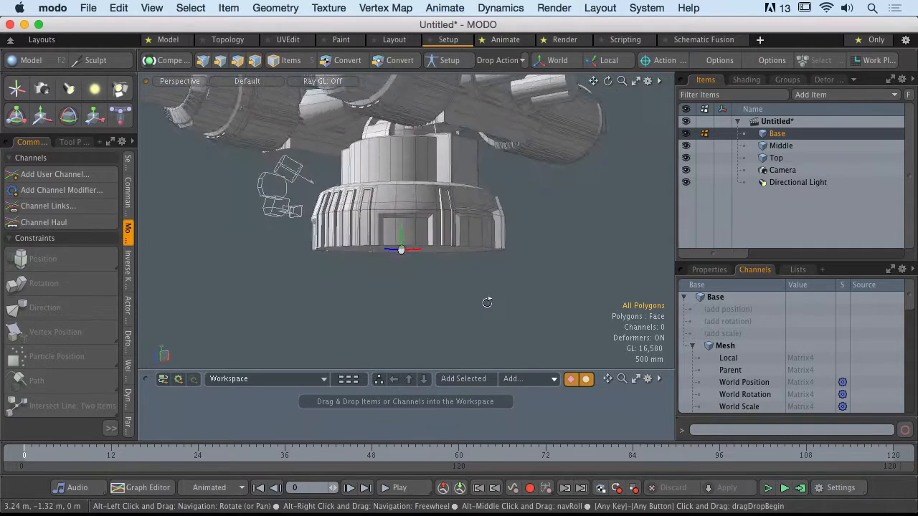
click(780, 146)
ctrl+alt+drag(421, 243, 439, 250)
alt+drag(439, 250, 515, 262)
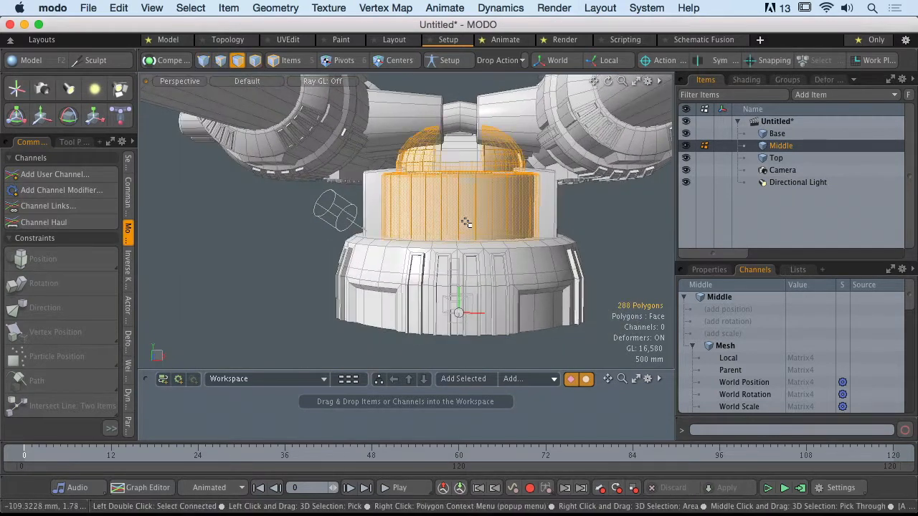
alt+drag(451, 223, 427, 195)
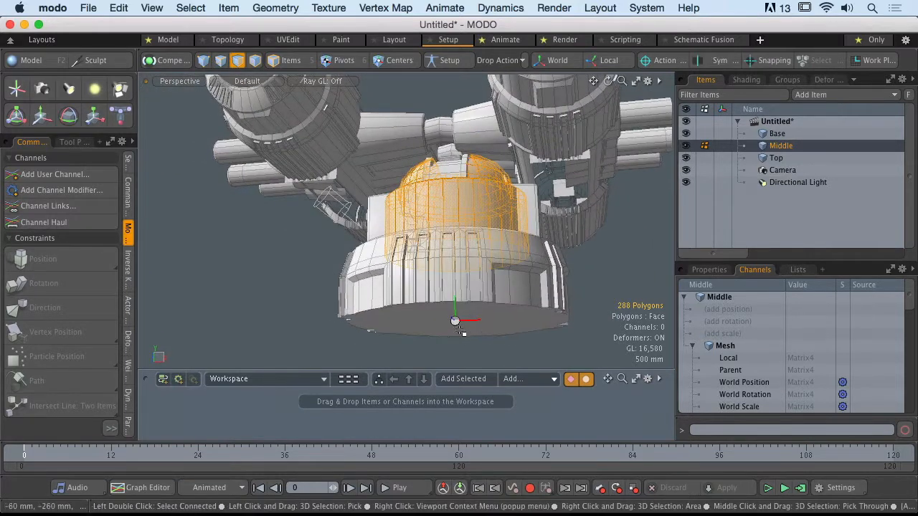
alt+drag(462, 300, 459, 232)
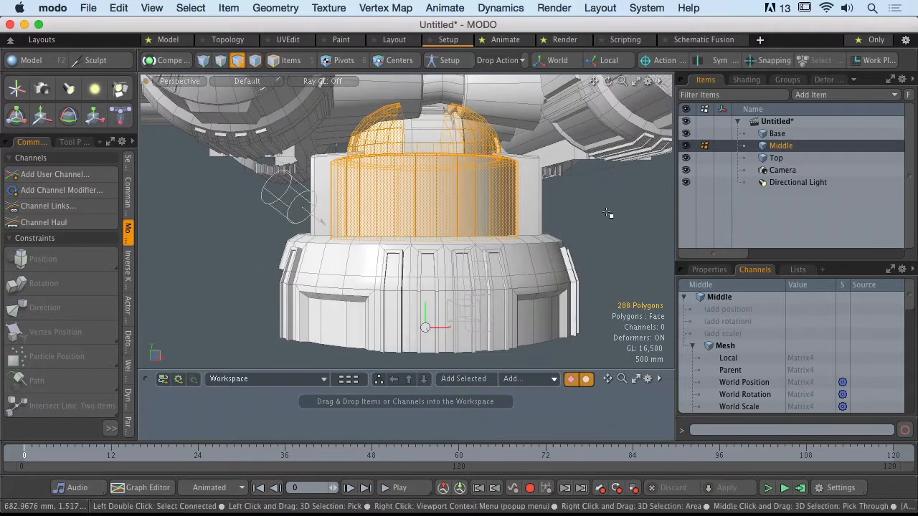
- Hide the Top and Base meshes to isolate the Middle mesh
click(686, 158)
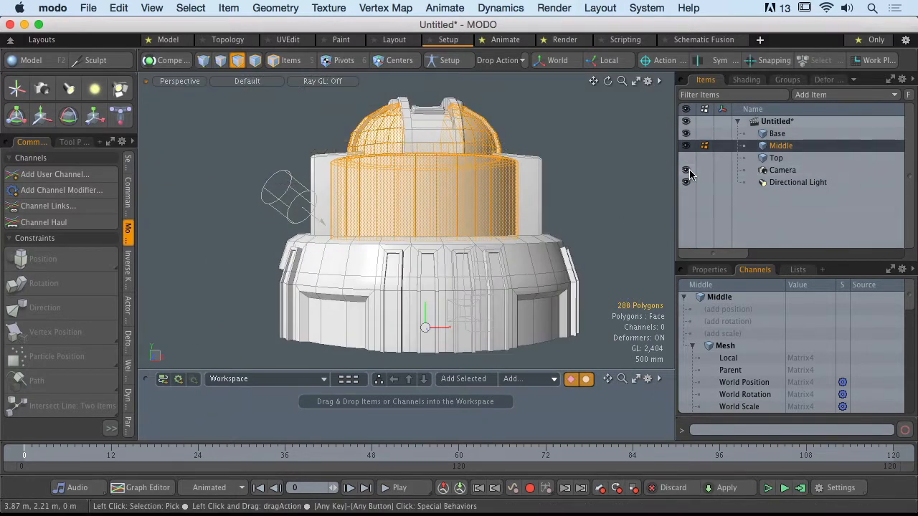
click(686, 133)
alt+drag(577, 180, 420, 297)
alt+drag(517, 331, 511, 328)
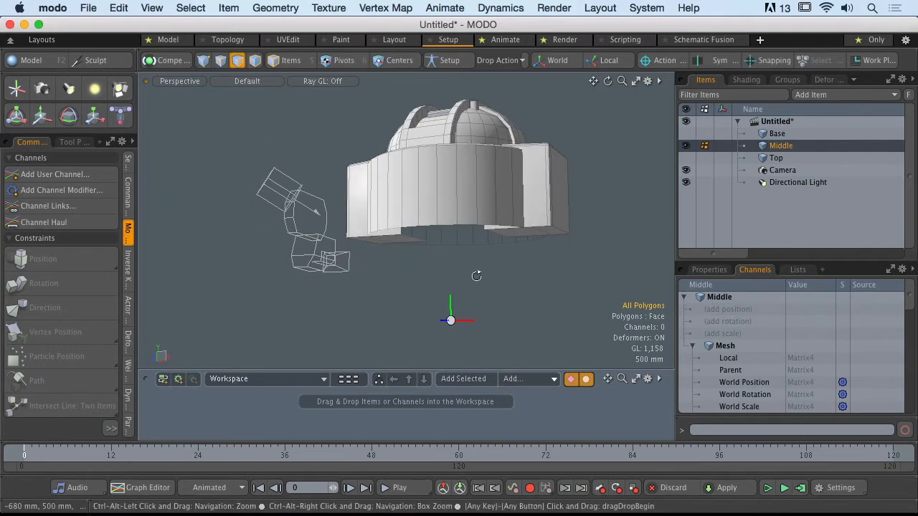
- Select the bottom edge loop of the Middle mesh's cylinder and align the work plane to it
double_click(451, 226)
alt+drag(450, 226, 423, 235)
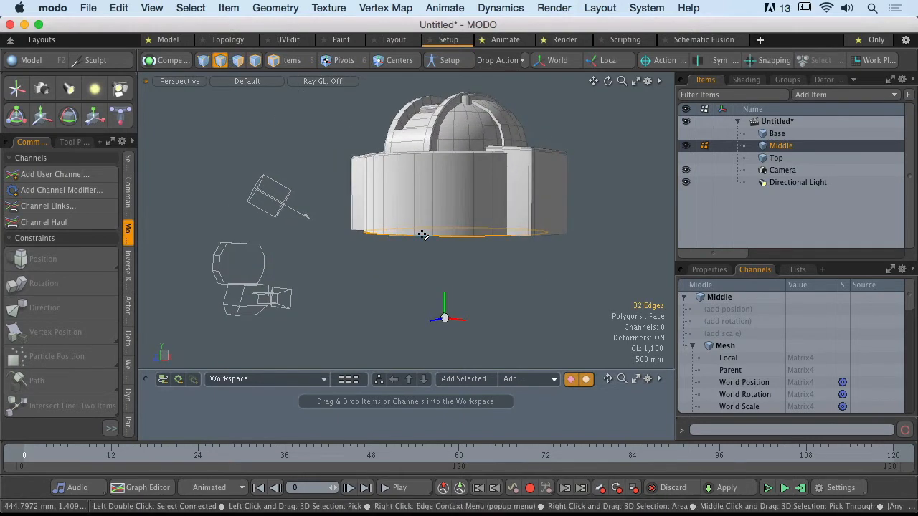
alt+drag(424, 235, 521, 232)
click(878, 60)
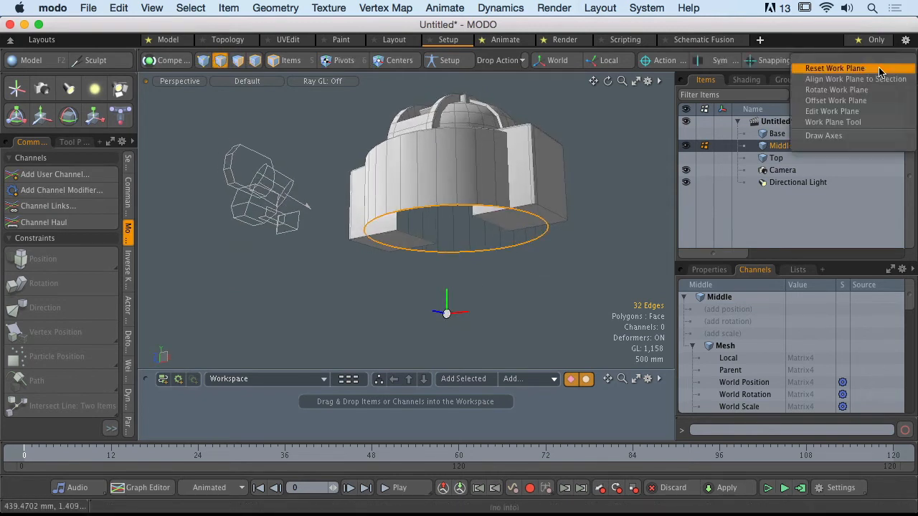
click(856, 79)
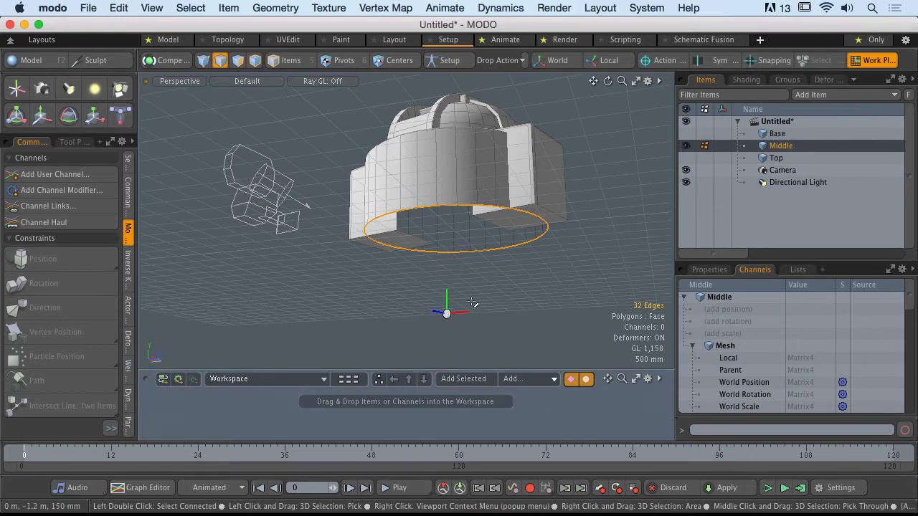
- Move the Middle mesh's center to the work plane position and reset the work plane
click(393, 61)
alt+drag(414, 289, 335, 308)
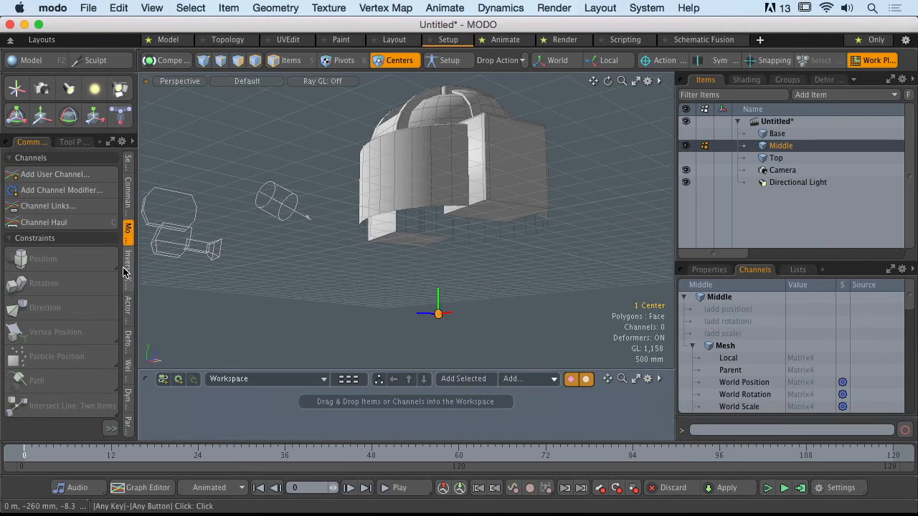
click(131, 167)
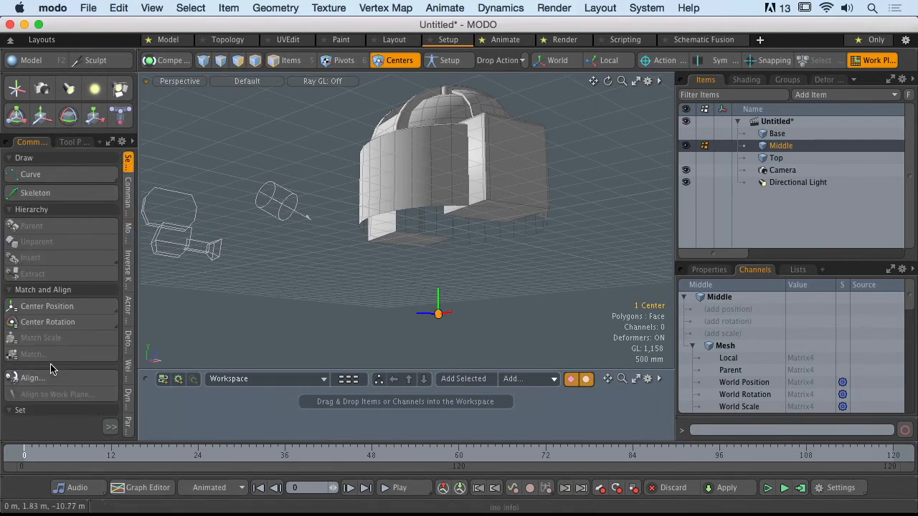
click(110, 429)
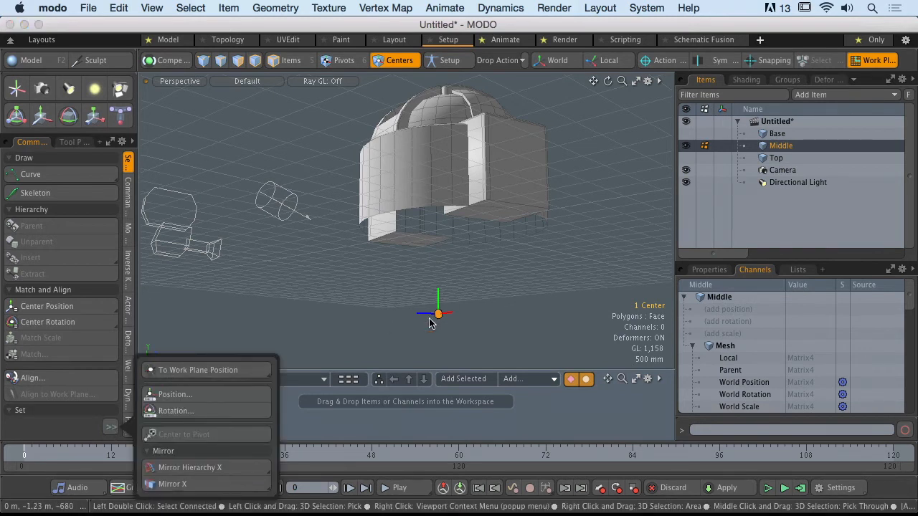
click(185, 372)
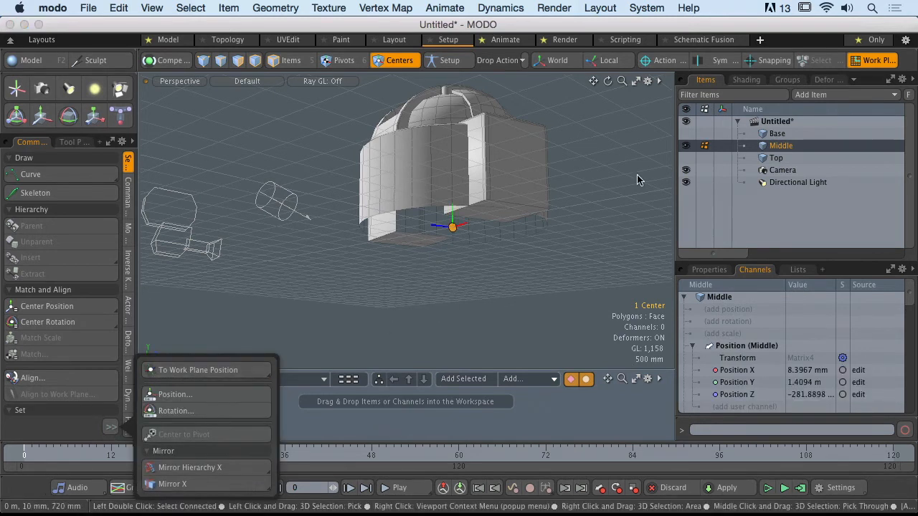
click(877, 61)
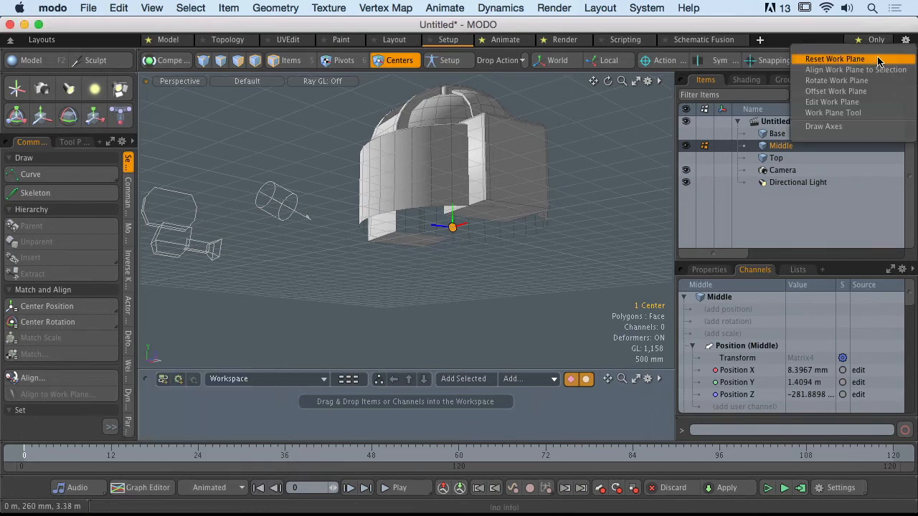
click(877, 61)
alt+drag(471, 251, 459, 266)
scroll(457, 210, up, 3)
scroll(391, 231, down, 3)
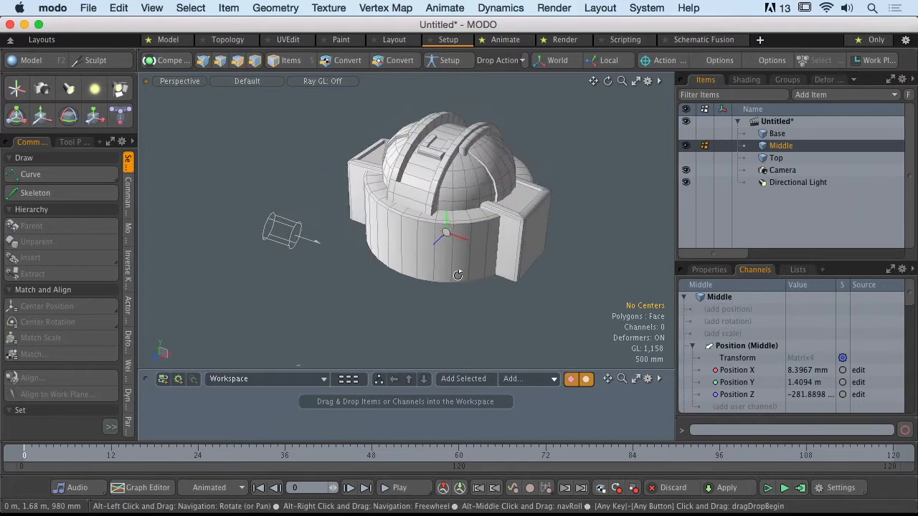
- Show the Top mesh again and make it the active mesh
click(686, 158)
mouse_move(424, 241)
alt+mouse_down()
mouse_move(436, 234)
mouse_move(442, 246)
mouse_move(484, 259)
mouse_move(515, 237)
mouse_move(467, 173)
mouse_move(459, 208)
mouse_move(482, 246)
mouse_move(445, 215)
mouse_move(447, 195)
mouse_move(301, 237)
mouse_move(356, 223)
mouse_move(344, 176)
mouse_move(266, 160)
mouse_move(211, 196)
mouse_move(515, 173)
mouse_move(426, 44)
mouse_move(431, 236)
mouse_move(373, 258)
mouse_move(409, 232)
mouse_move(435, 250)
alt+mouse_up()
click(783, 159)
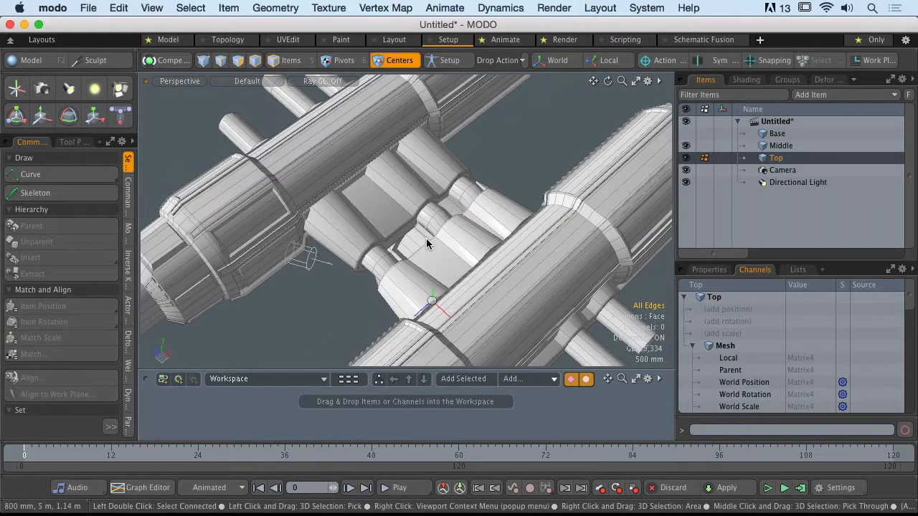
- Select the edge loop around the middle of the Top mesh's connecting axle and align the work plane to it
key(2)
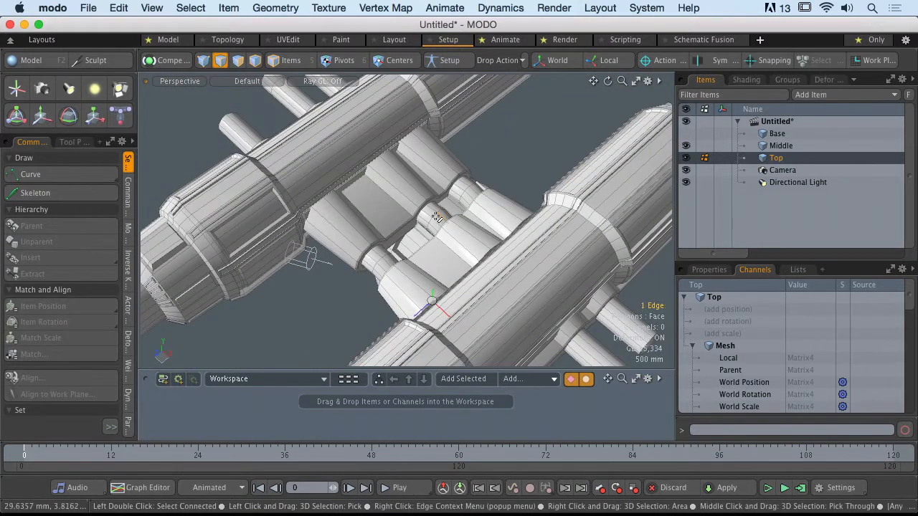
scroll(434, 215, up, 3)
alt+drag(440, 213, 345, 287)
shift+double_click(368, 261)
alt+drag(425, 237, 518, 191)
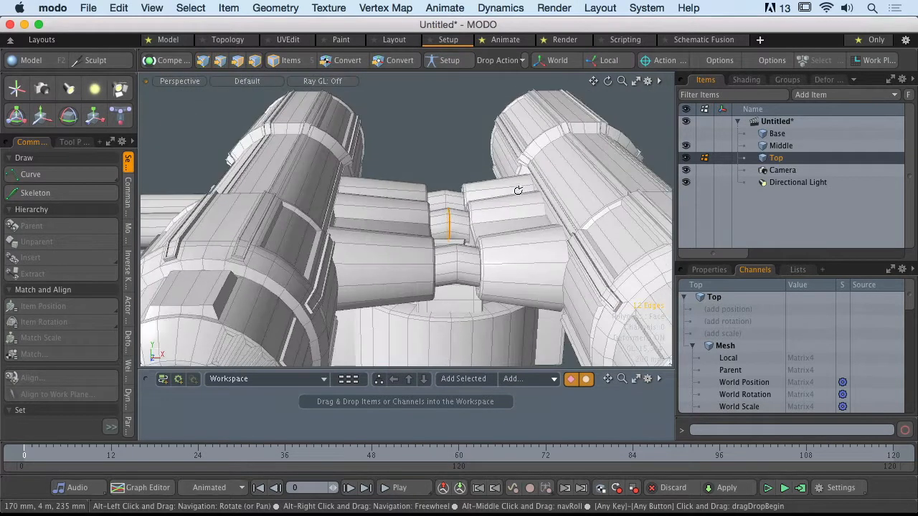
click(867, 62)
click(849, 74)
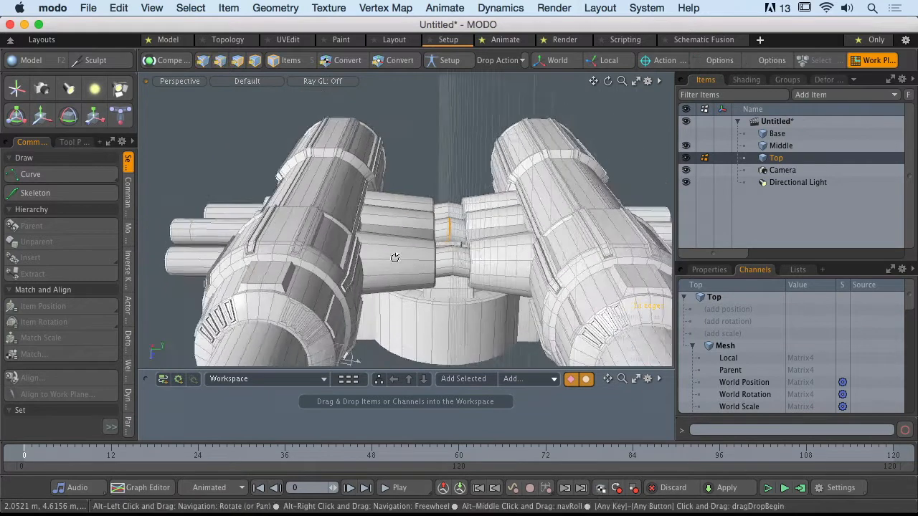
- Move the Top mesh's center to the work plane position and reset the work plane
click(400, 61)
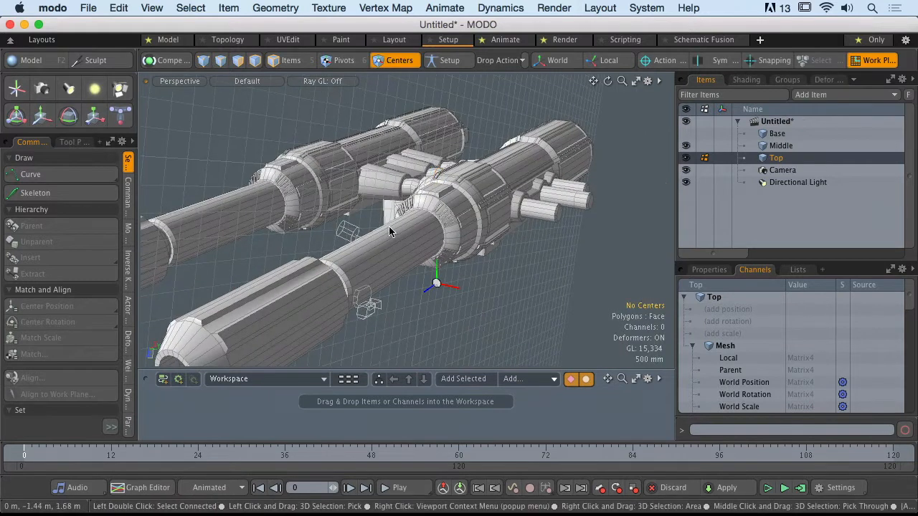
click(109, 428)
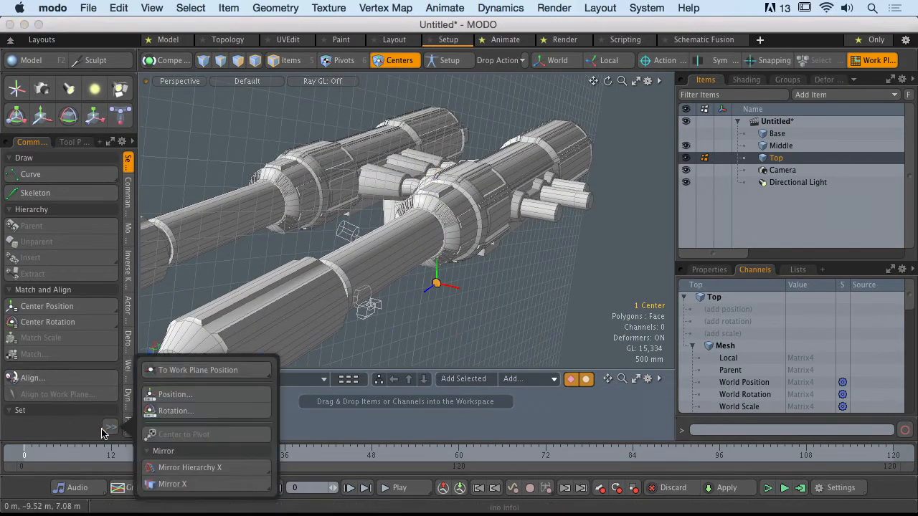
click(208, 372)
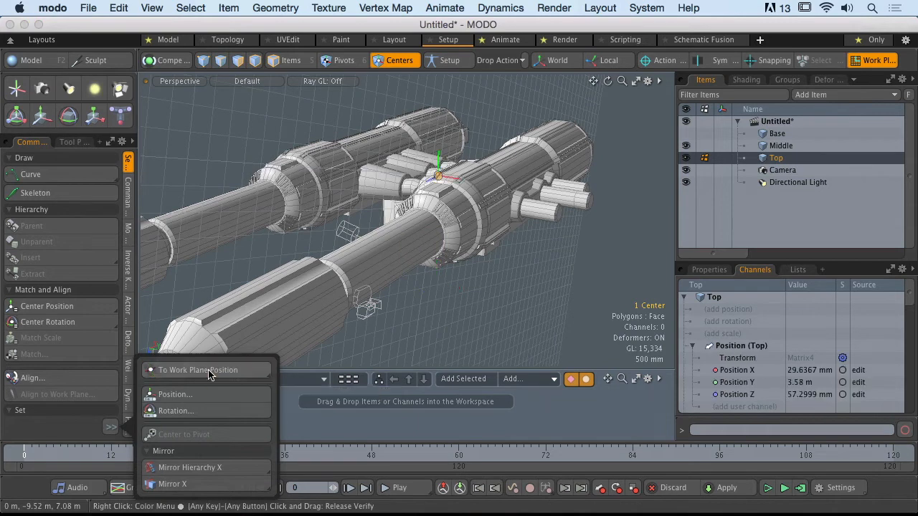
click(875, 60)
click(830, 65)
click(424, 262)
mouse_move(424, 263)
alt+mouse_down()
mouse_move(479, 280)
mouse_move(424, 247)
alt+mouse_up()
scroll(423, 247, up, 5)
- Rotate the Top mesh about its X axis with the Transform tool in item mode to test its pivoting
click(291, 62)
key(y)
drag(370, 205, 358, 247)
drag(407, 161, 310, 231)
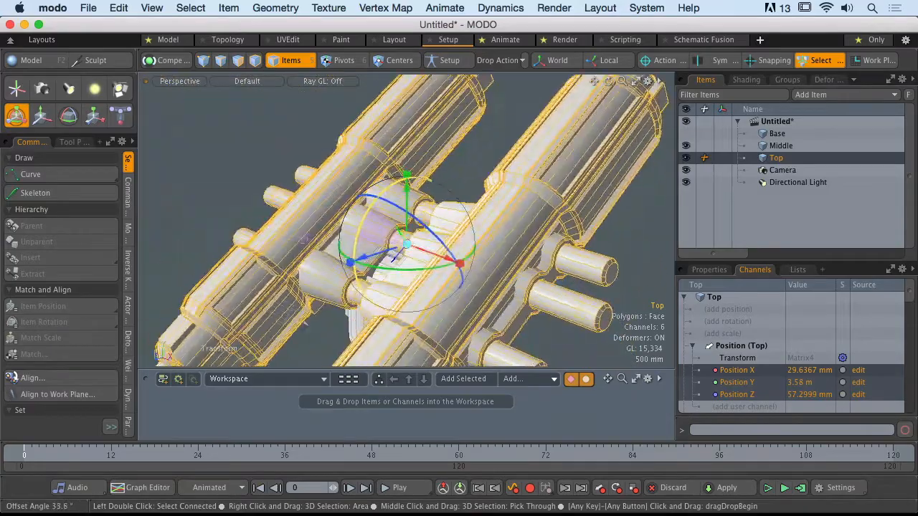
drag(332, 188, 348, 165)
- Make the Base mesh visible again beneath the rotated guns
alt+shift+drag(348, 166, 157, 215)
scroll(189, 244, up, 5)
alt+drag(189, 244, 226, 247)
scroll(226, 248, down, 5)
alt+shift+drag(287, 245, 396, 241)
click(686, 135)
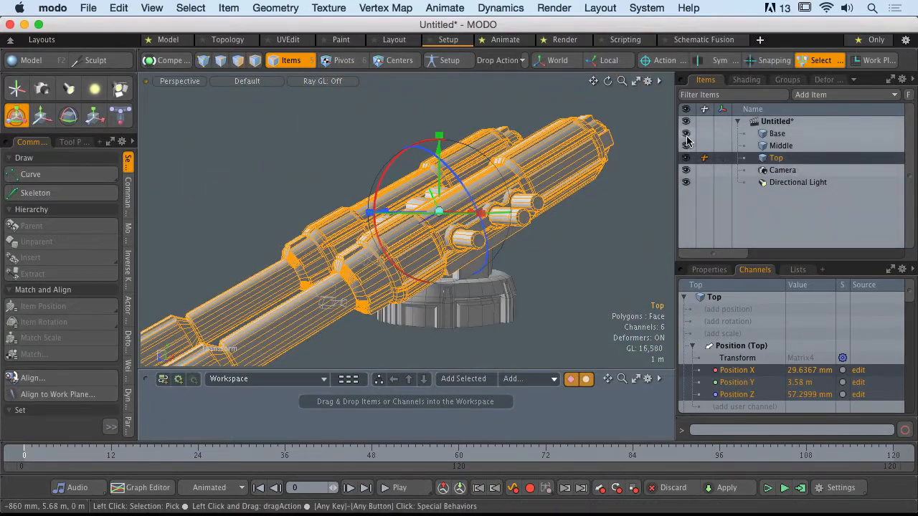
- Examine the guns' rotation and clearance against the base from the perspective and right side views
ctrl+alt+drag(529, 230, 479, 203)
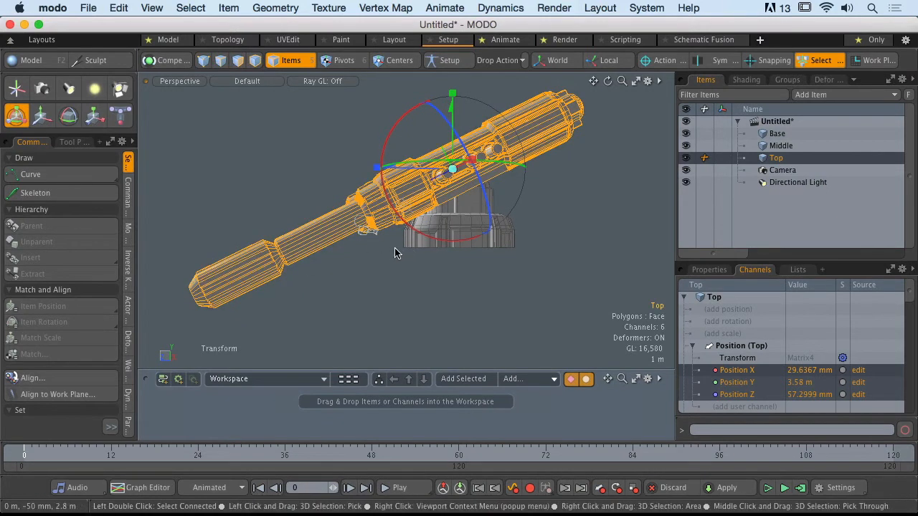
alt+drag(398, 251, 443, 261)
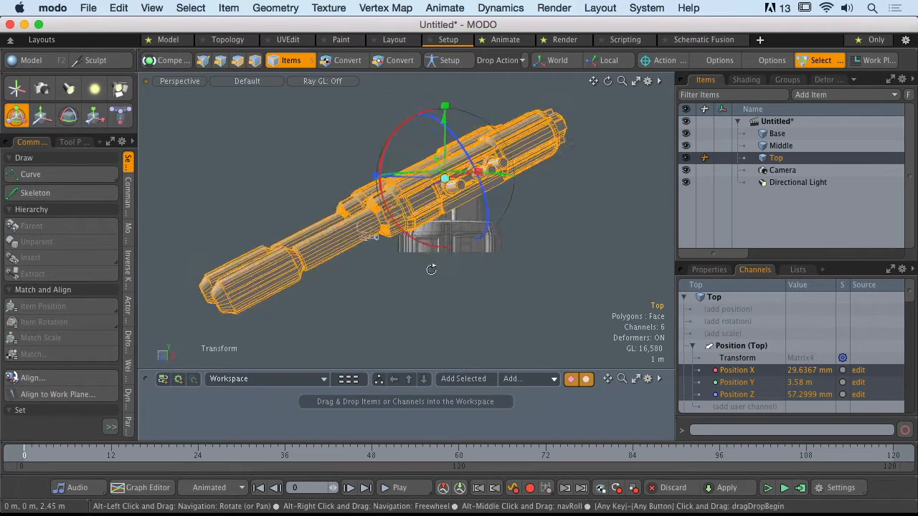
key(ctrl+space)
click(447, 303)
key(ctrl+space)
click(423, 264)
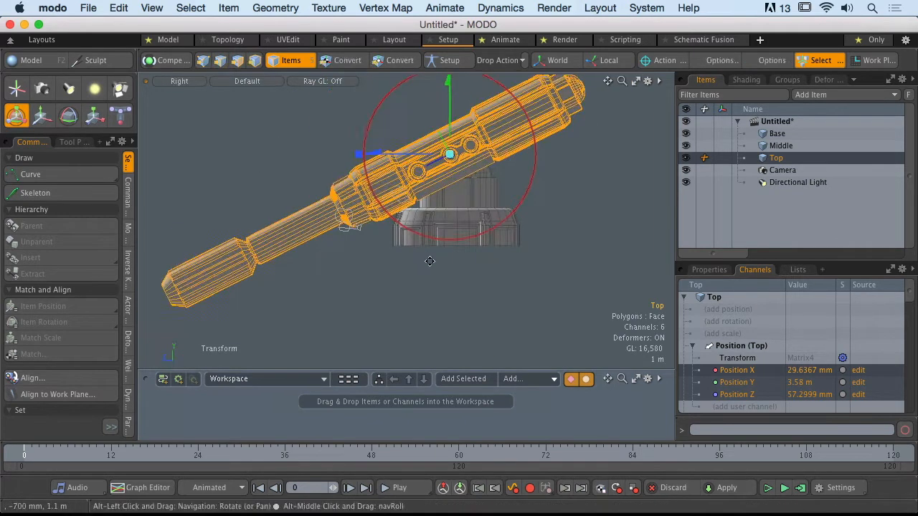
alt+shift+drag(385, 243, 406, 268)
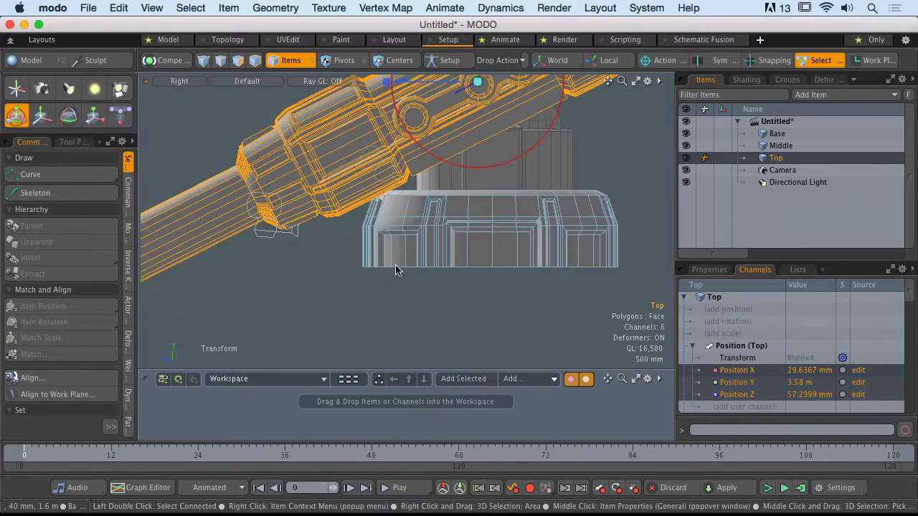
ctrl+alt+drag(492, 266, 457, 263)
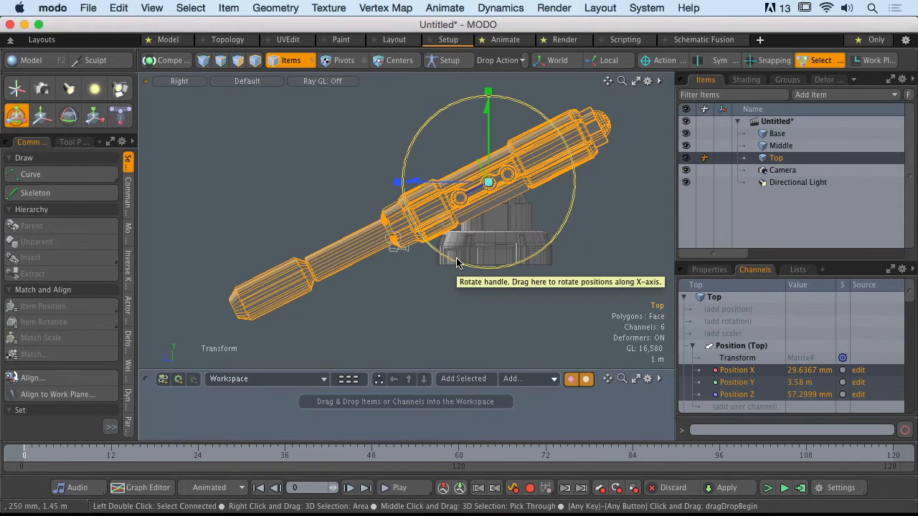
- Rotate the Top mesh about its X axis in the right side view so the barrels point upward
alt+drag(400, 271, 282, 202)
key(ctrl+space)
click(319, 227)
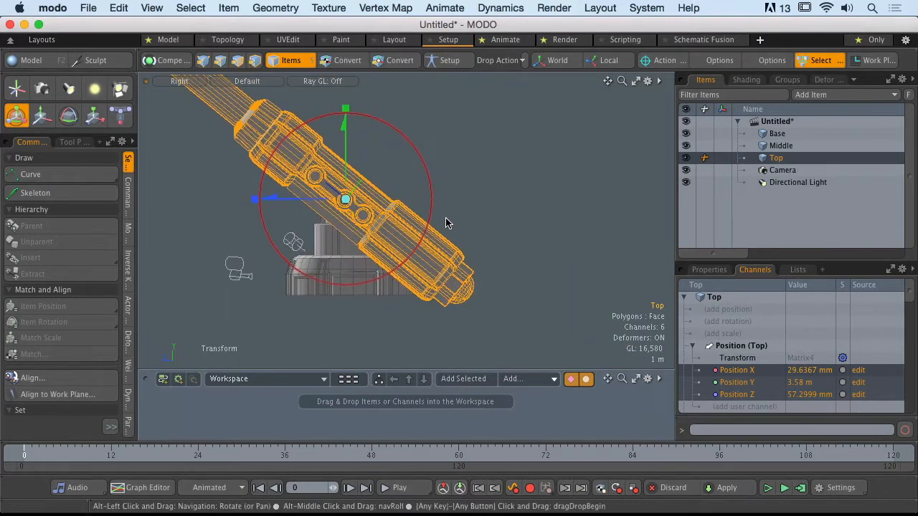
drag(429, 226, 352, 222)
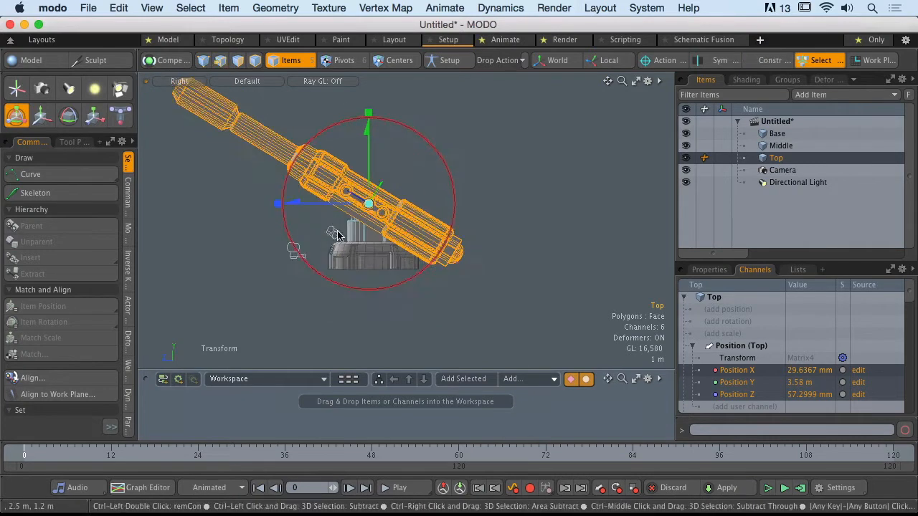
key(ctrl+space)
click(412, 201)
- Move the Top mesh along the Z axis to a position of about -683 mm
alt+drag(442, 200, 349, 244)
alt+shift+drag(387, 221, 417, 381)
alt+drag(373, 268, 315, 246)
drag(349, 220, 363, 153)
alt+drag(326, 107, 348, 144)
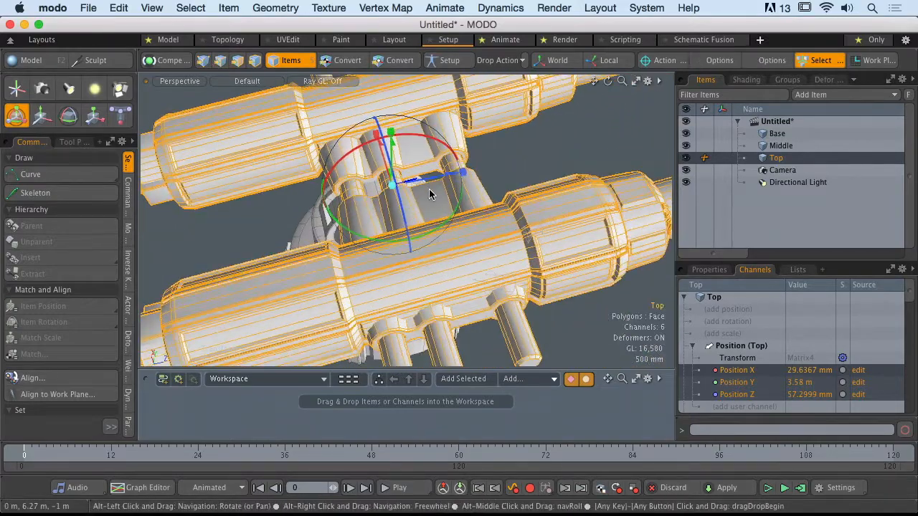
drag(429, 178, 388, 186)
alt+drag(325, 185, 257, 159)
alt+drag(257, 159, 246, 142)
- Adjust the Top mesh's X rotation to about -31.6° using the front and side views, and drop the Transform tool
key(KP_2)
ctrl+alt+drag(369, 281, 330, 268)
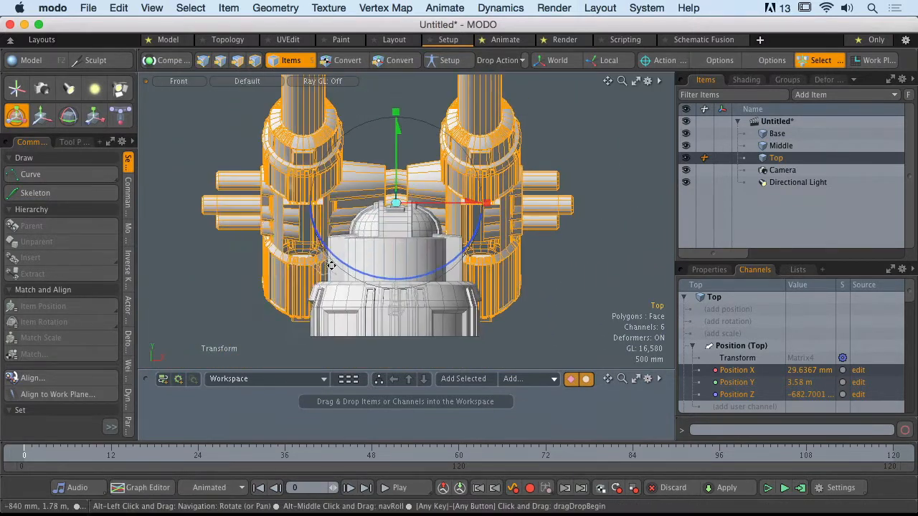
key(KP_3)
alt+shift+drag(479, 252, 385, 236)
mouse_move(496, 209)
mouse_down()
mouse_move(491, 220)
mouse_move(485, 212)
mouse_up()
key(KP_Decimal)
mouse_move(526, 184)
ctrl+alt+mouse_down()
mouse_move(553, 184)
mouse_move(561, 170)
mouse_move(595, 172)
mouse_move(507, 187)
mouse_move(487, 204)
mouse_move(503, 223)
mouse_move(584, 150)
mouse_move(563, 167)
mouse_move(410, 230)
mouse_move(155, 246)
mouse_move(359, 236)
mouse_move(371, 226)
mouse_move(323, 240)
ctrl+alt+mouse_up()
key(q)
alt+drag(323, 241, 416, 244)
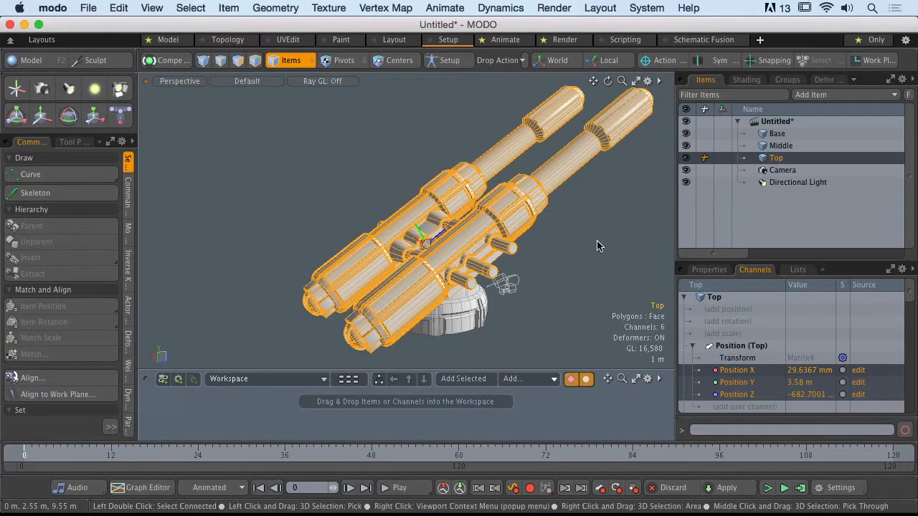
- Set the Top mesh's X rotation to 0° in its transform properties
click(709, 270)
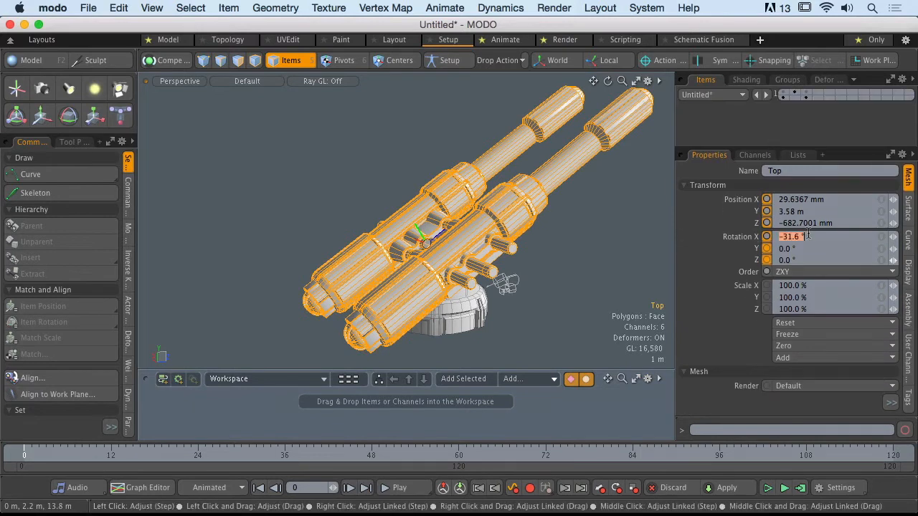
text(0)
key(Return)
- Select the Middle and Base meshes in turn and compare their position and rotation values in an enlarged item list
click(570, 177)
alt+drag(570, 176, 515, 225)
click(465, 194)
drag(753, 148, 766, 205)
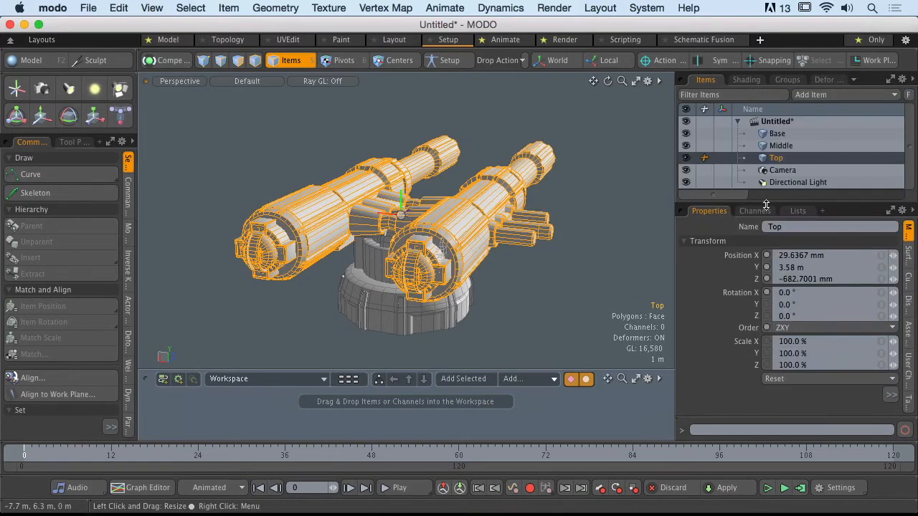
scroll(456, 221, up, 3)
alt+shift+drag(468, 240, 439, 237)
click(381, 284)
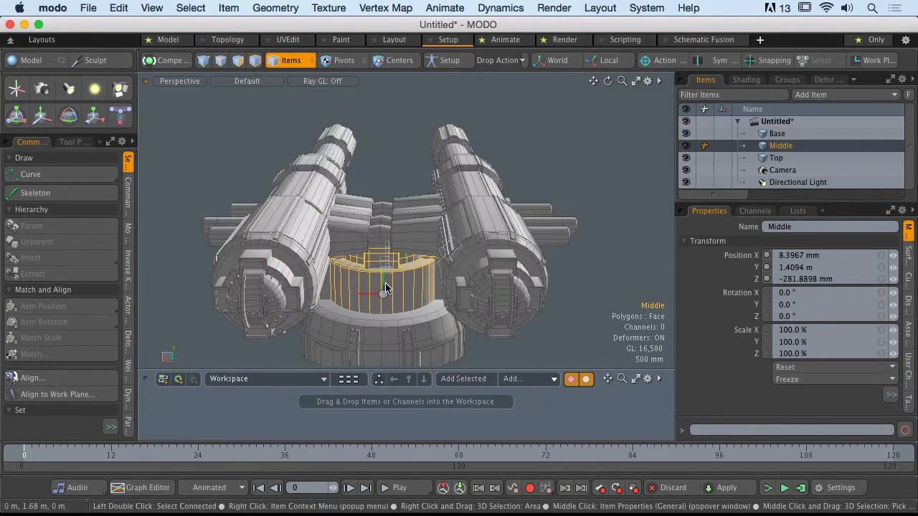
click(441, 339)
alt+drag(440, 343, 448, 298)
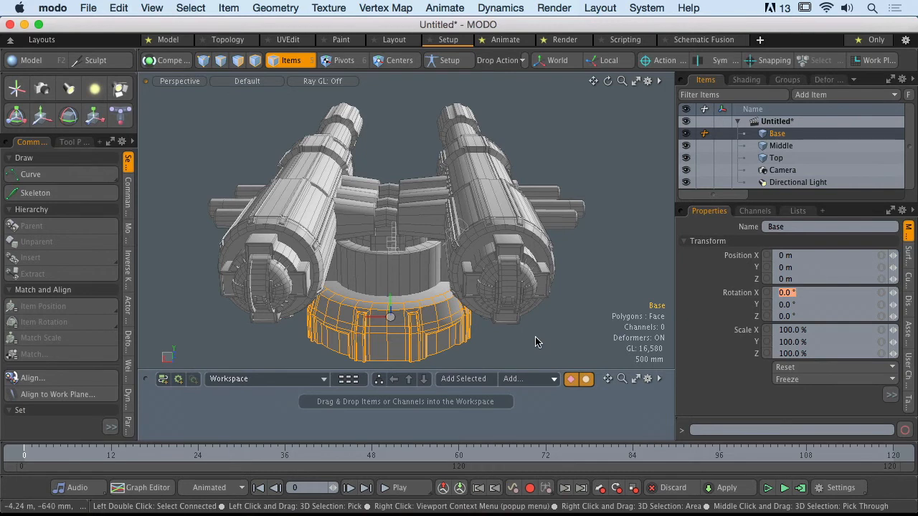
- Try setting the Middle mesh's position to 0 directly, check the turret from several angles, and undo the change
click(422, 282)
alt+drag(421, 282, 482, 280)
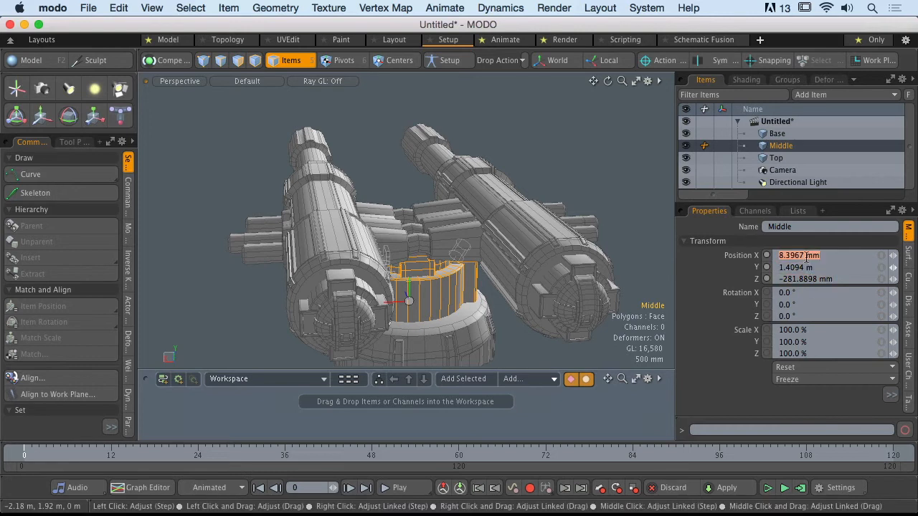
key(Tab)
text(0)
alt+drag(495, 280, 394, 280)
alt+drag(416, 246, 502, 279)
key(ctrl+z)
key(ctrl+z)
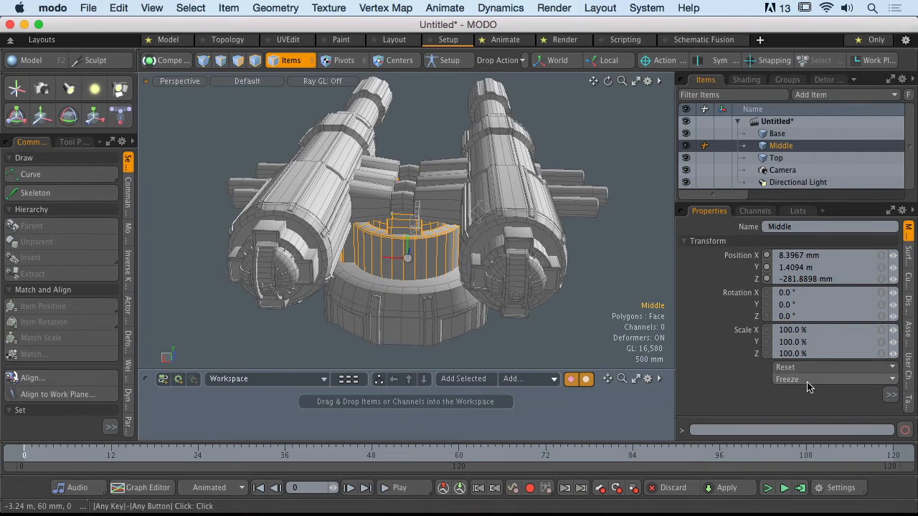
- Zero the Middle mesh's position with the Zero command instead of freezing it
click(845, 380)
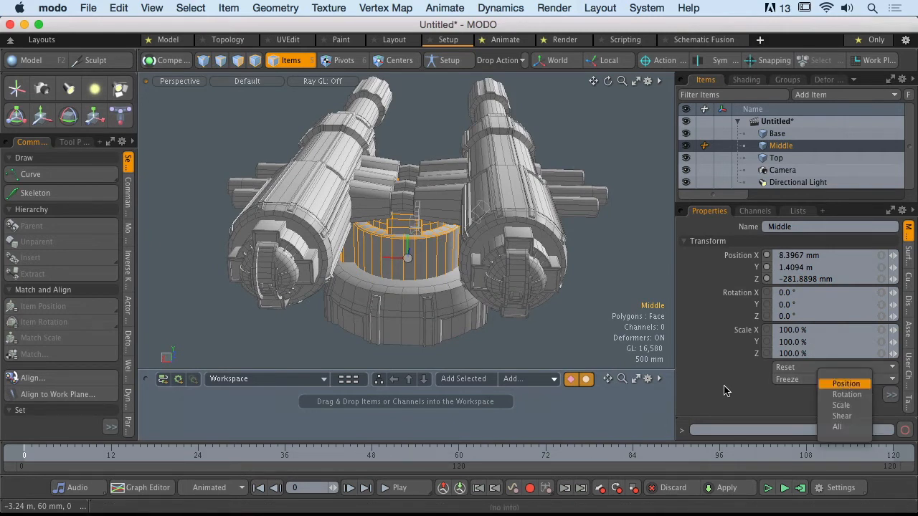
click(723, 389)
click(890, 398)
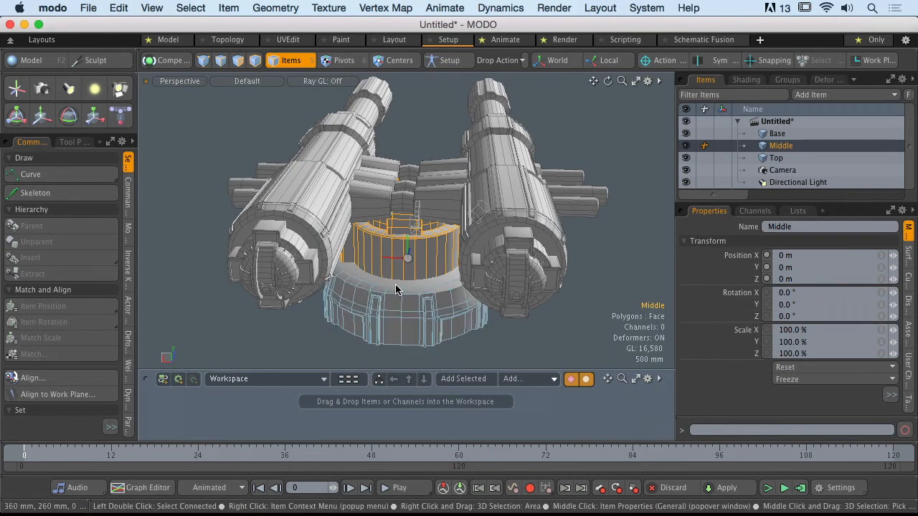
- Zero the Top mesh's position with the Zero command and clear the selection
click(442, 229)
mouse_move(423, 215)
alt+mouse_down()
mouse_move(384, 195)
mouse_move(418, 204)
alt+mouse_up()
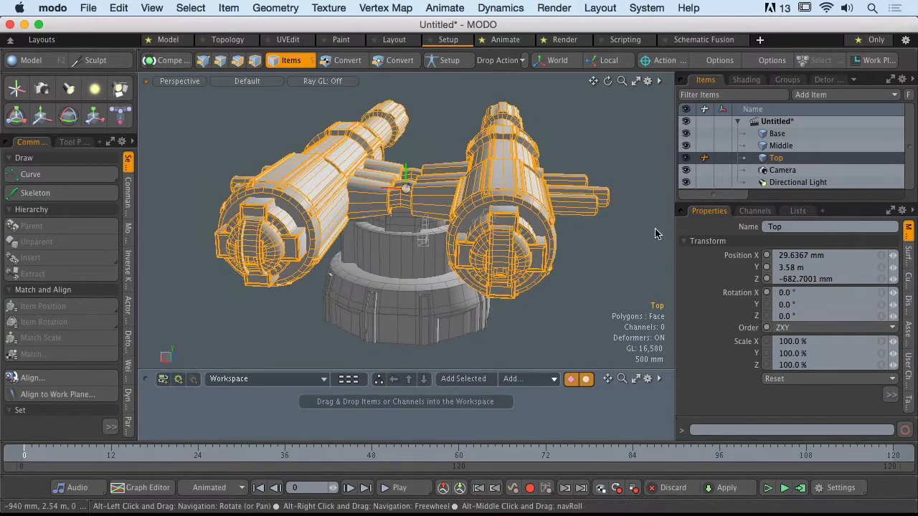
click(889, 399)
click(737, 317)
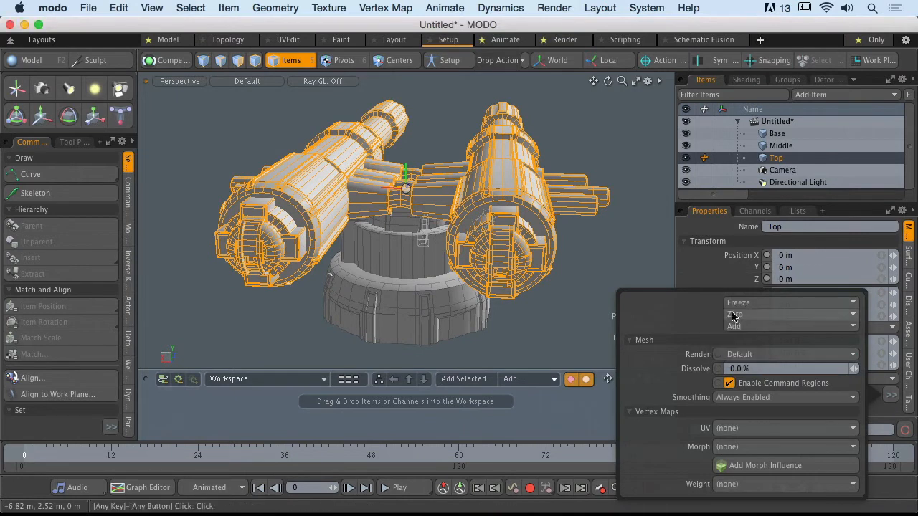
alt+drag(582, 247, 426, 251)
click(584, 329)
alt+drag(584, 330, 521, 305)
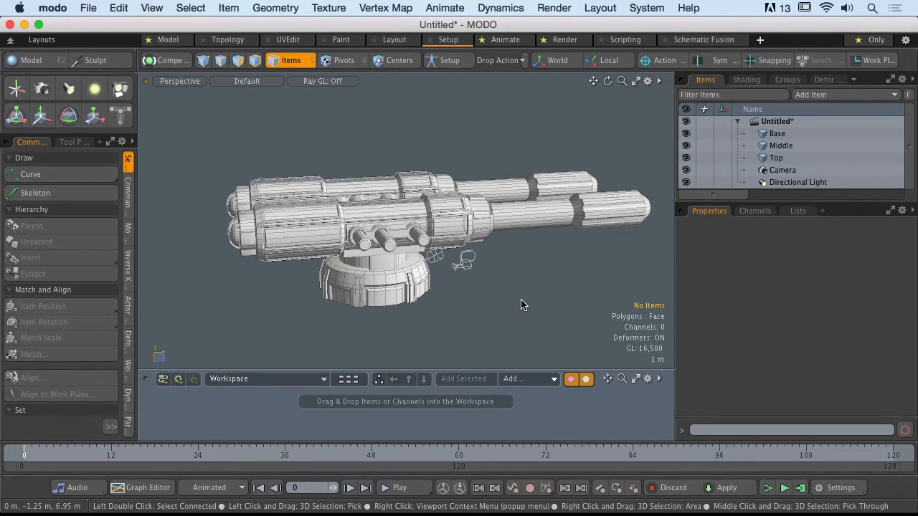
- Examine the turret from several angles, selecting its meshes to check their transform values and center placement
alt+drag(523, 305, 482, 254)
click(474, 229)
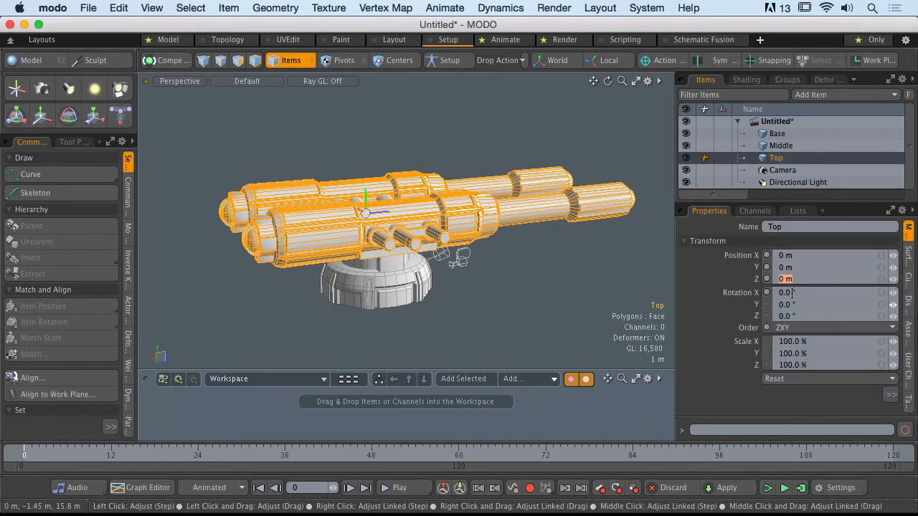
alt+drag(518, 326, 411, 260)
click(561, 307)
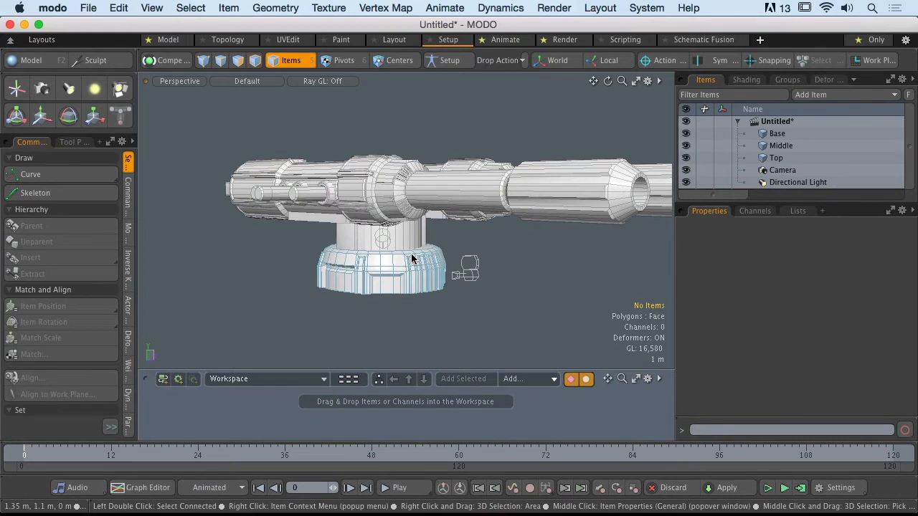
alt+drag(487, 245, 477, 311)
click(425, 278)
click(421, 228)
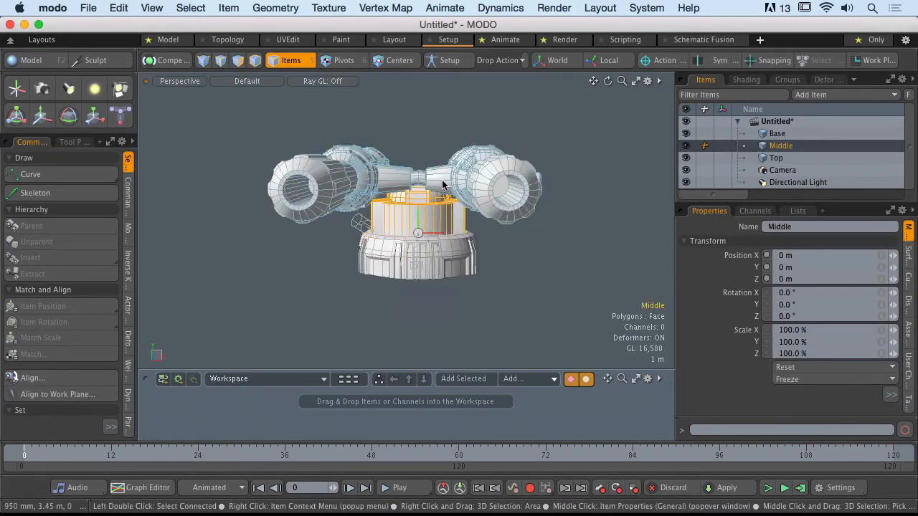
click(543, 302)
click(427, 273)
alt+drag(426, 274, 523, 251)
click(526, 278)
- Parent the Middle mesh under Base and the Top mesh under Middle in the item list
drag(775, 157, 781, 136)
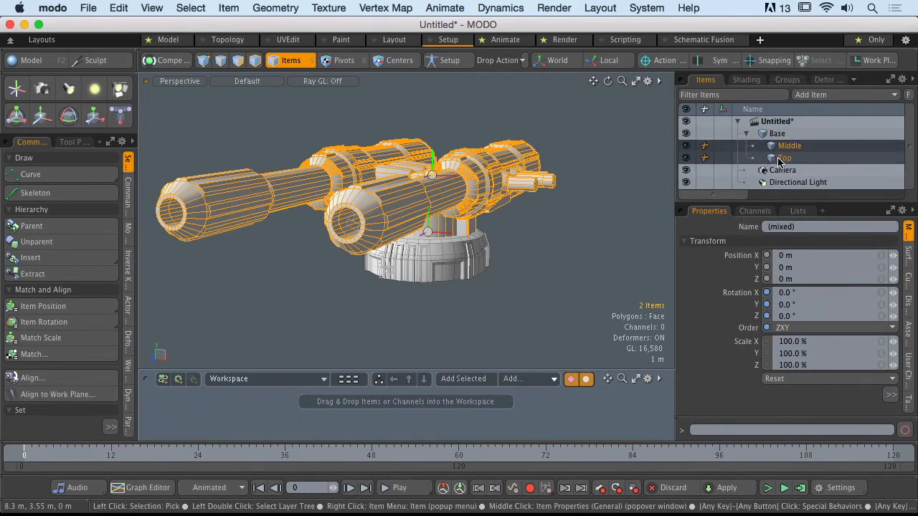
click(780, 160)
drag(790, 149, 789, 150)
click(629, 180)
alt+drag(495, 269, 456, 269)
- Test the hierarchy by transforming the Base and Top meshes, undoing each trial and dropping the Transform tool
click(469, 278)
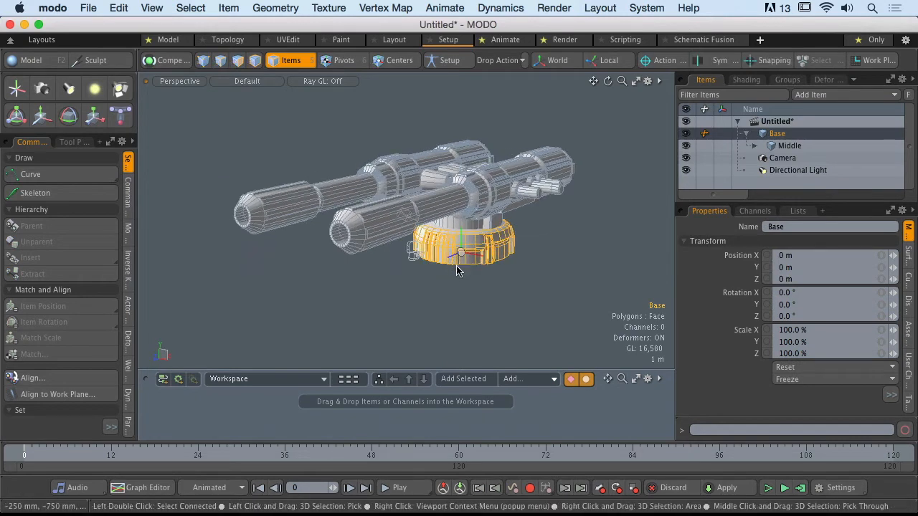
key(y)
drag(369, 289, 420, 270)
key(super+z)
click(534, 181)
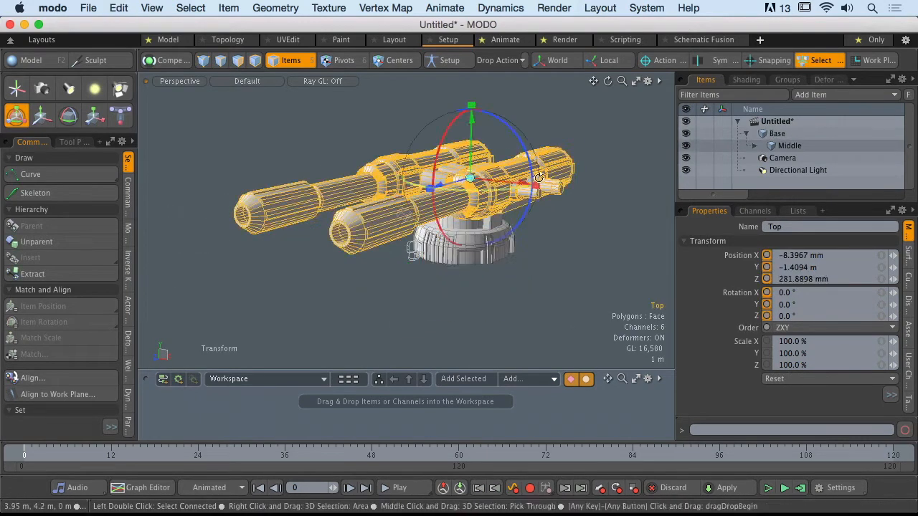
mouse_move(451, 132)
mouse_down()
mouse_move(416, 197)
mouse_move(495, 114)
mouse_move(445, 135)
mouse_up()
key(super+z)
key(q)
click(592, 229)
alt+drag(538, 228, 619, 179)
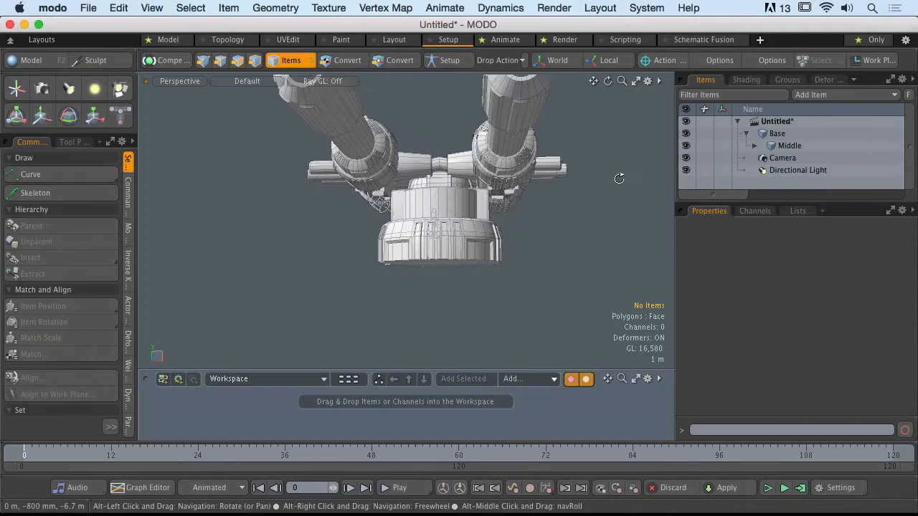
- Expand Middle in the item list and select Base, Middle and Top to review the parent chain
click(754, 146)
alt+drag(606, 221, 462, 233)
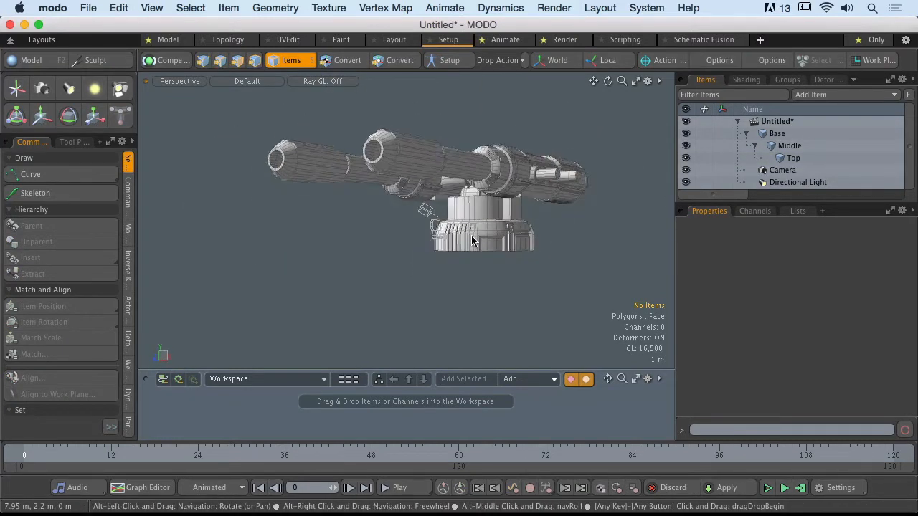
click(495, 240)
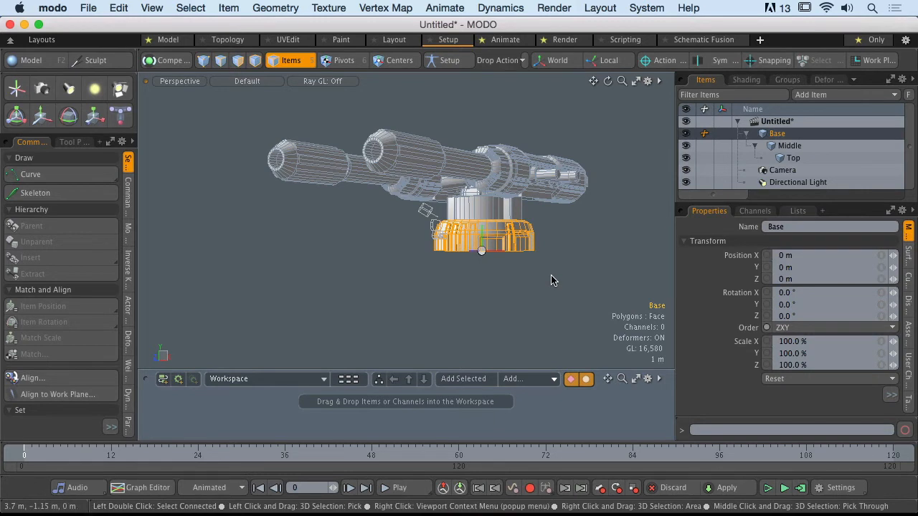
click(563, 239)
alt+drag(563, 239, 502, 244)
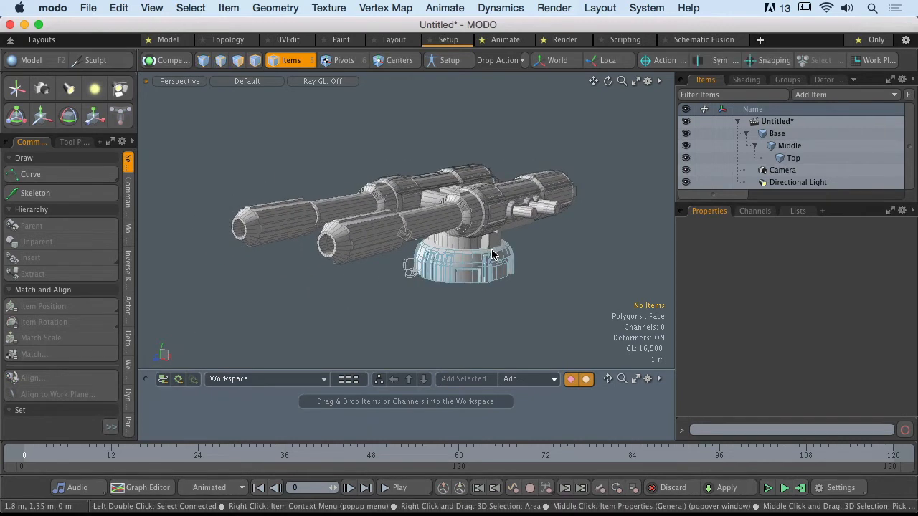
click(777, 134)
click(790, 146)
click(792, 159)
shift+click(777, 133)
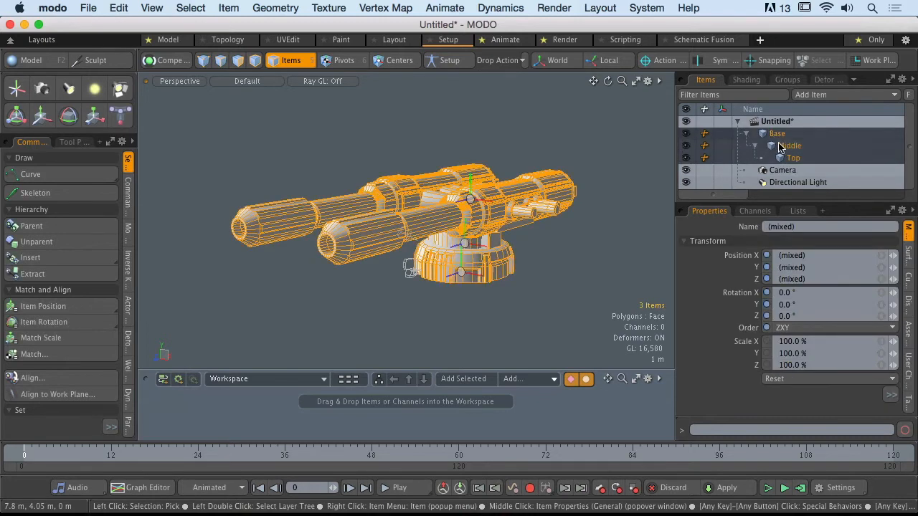
- Add a locator to the scene and rename it Target
alt+drag(617, 241, 366, 212)
click(539, 252)
alt+shift+drag(366, 212, 380, 242)
mouse_move(380, 242)
alt+mouse_down()
mouse_move(363, 236)
mouse_move(482, 232)
mouse_move(368, 237)
mouse_move(367, 248)
alt+mouse_up()
alt+drag(367, 247, 360, 214)
alt+drag(410, 190, 632, 210)
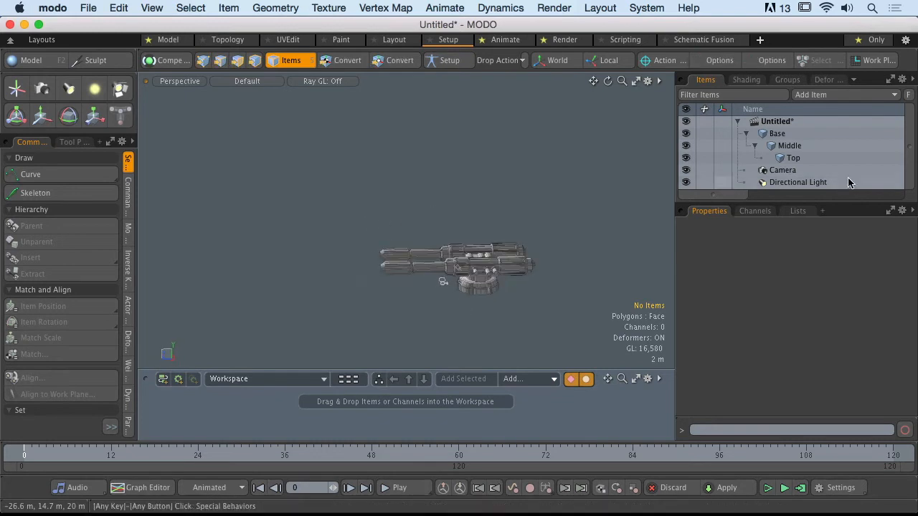
drag(839, 204, 839, 272)
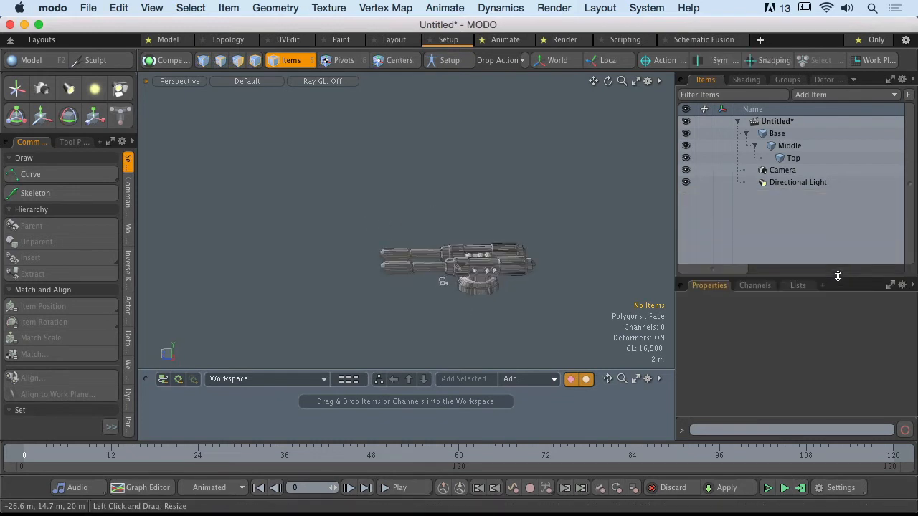
click(16, 89)
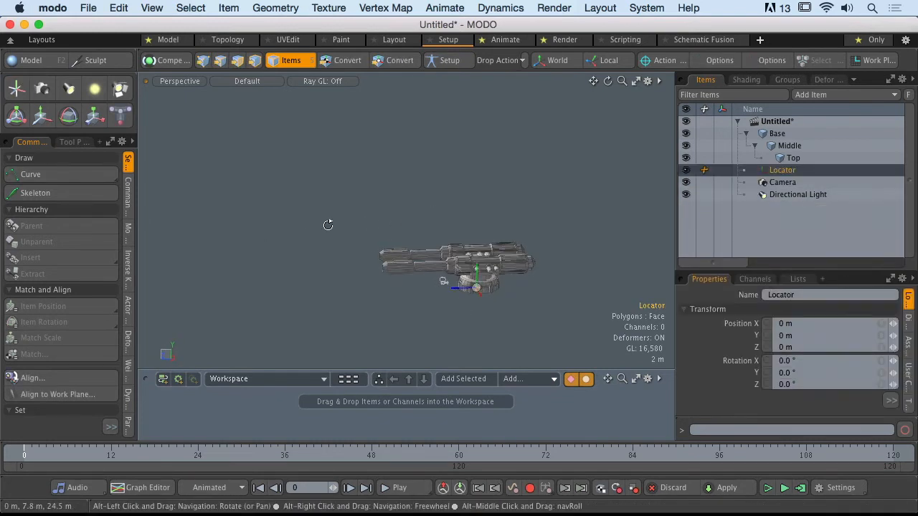
click(773, 170)
text(Target)
key(Return)
- Give the Target locator a custom Circle shape and set its shape style to Add
click(497, 203)
alt+drag(496, 202, 484, 198)
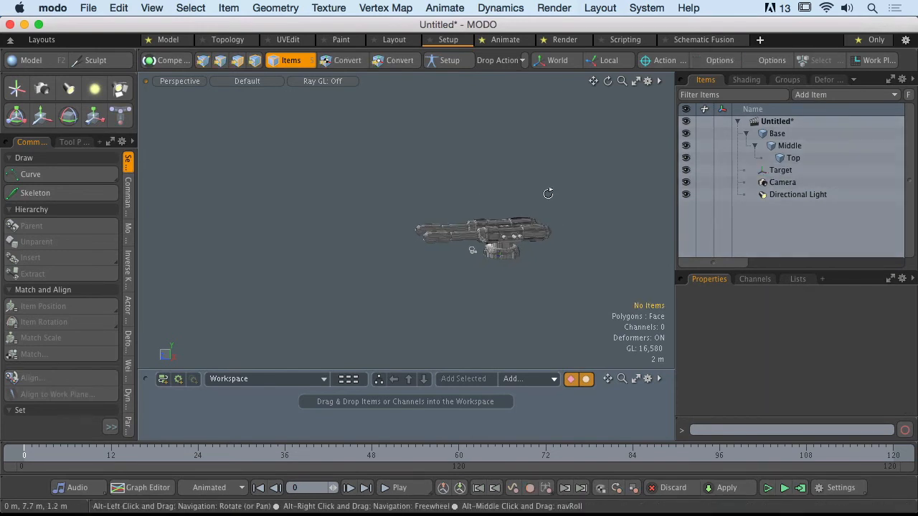
click(776, 171)
drag(771, 272, 777, 131)
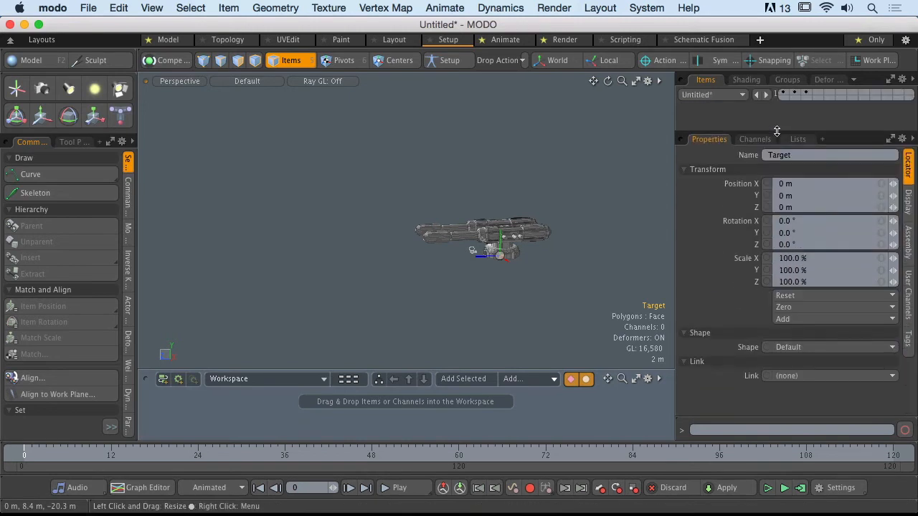
click(787, 350)
click(790, 355)
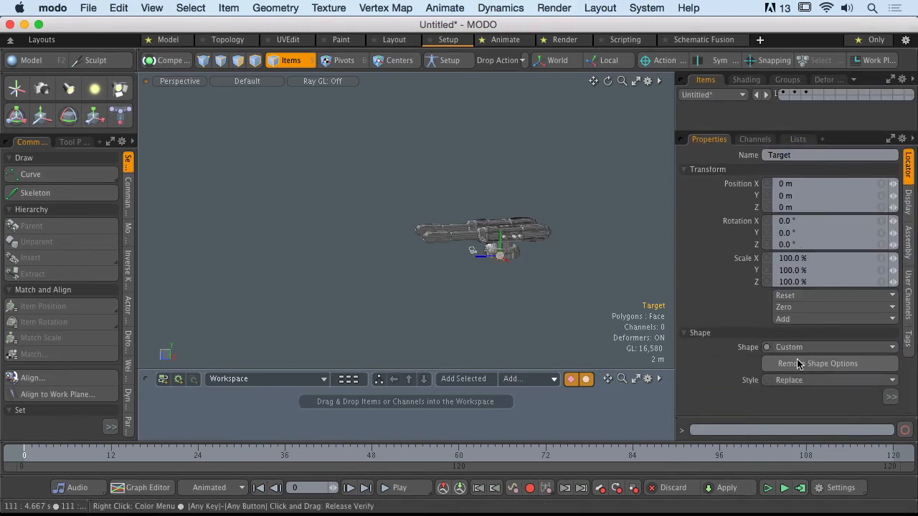
click(889, 394)
click(751, 317)
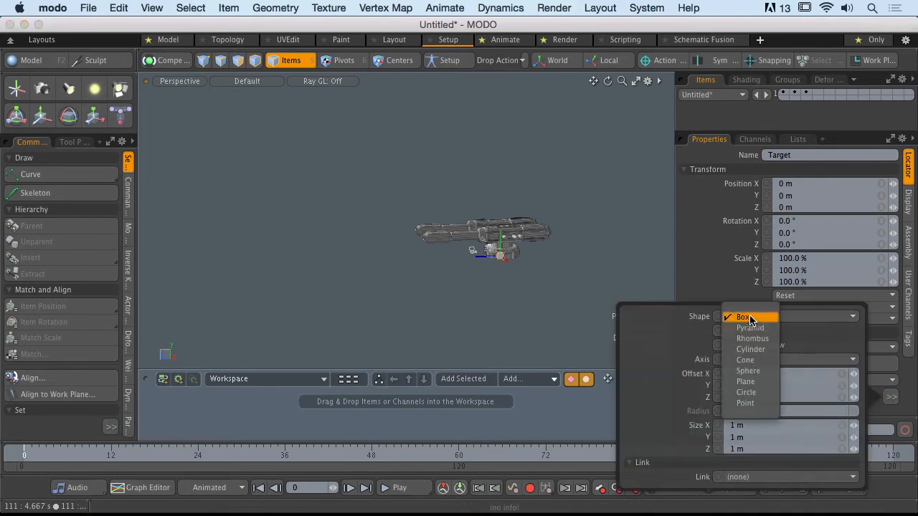
click(760, 378)
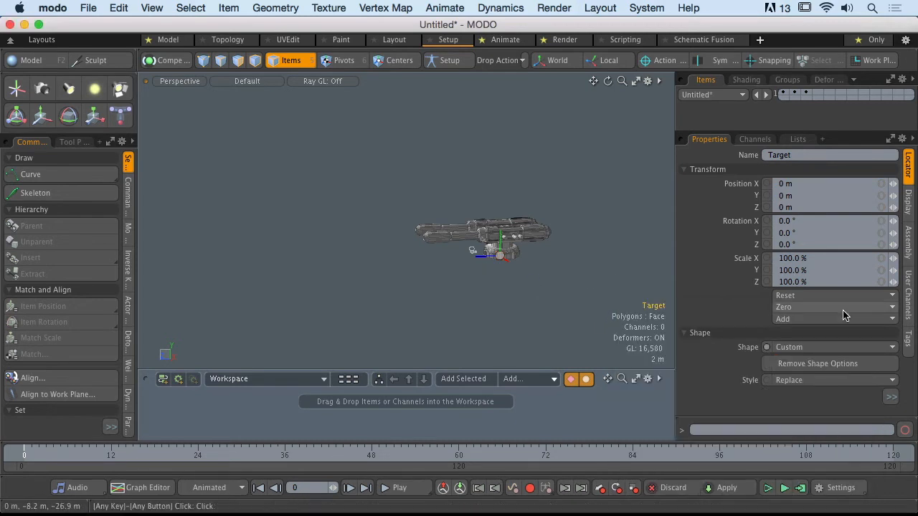
click(841, 376)
- Move the Target locator along the Z axis to 14.35 m, in front of the gun barrels
click(528, 234)
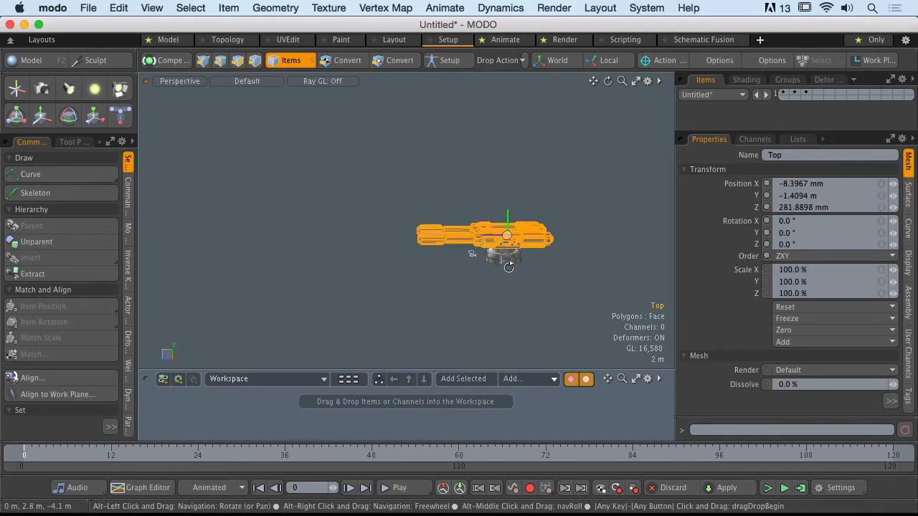
scroll(491, 261, up, 5)
drag(804, 131, 808, 300)
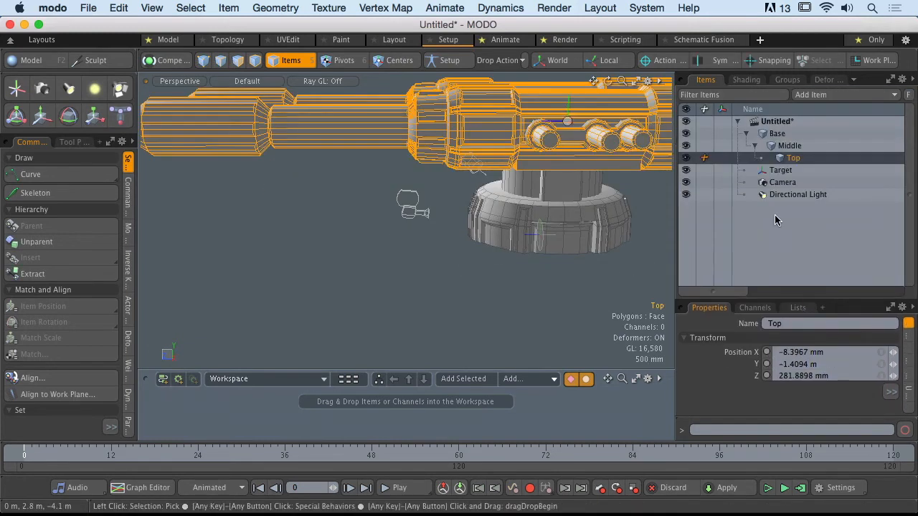
click(781, 171)
ctrl+alt+drag(574, 278, 279, 253)
key(y)
click(324, 272)
click(270, 238)
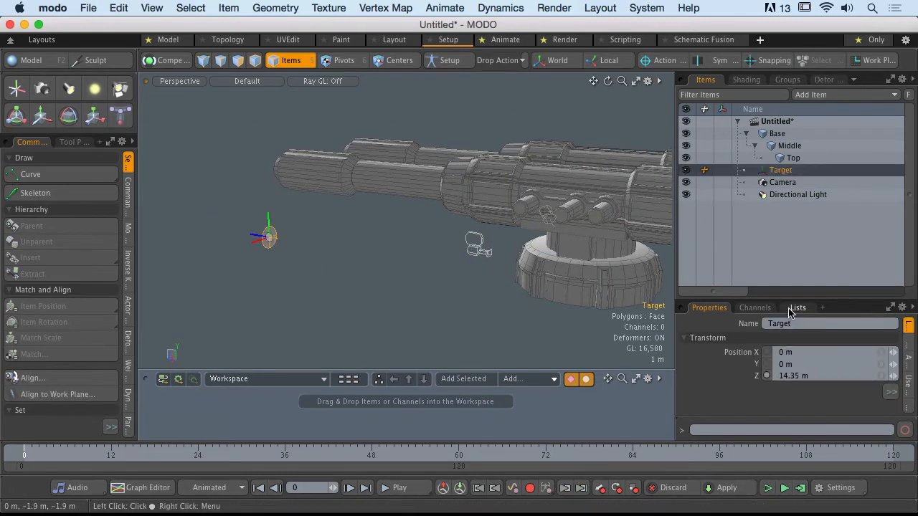
- Set the style of the Target locator's custom Circle shape to Replace
drag(788, 298, 799, 134)
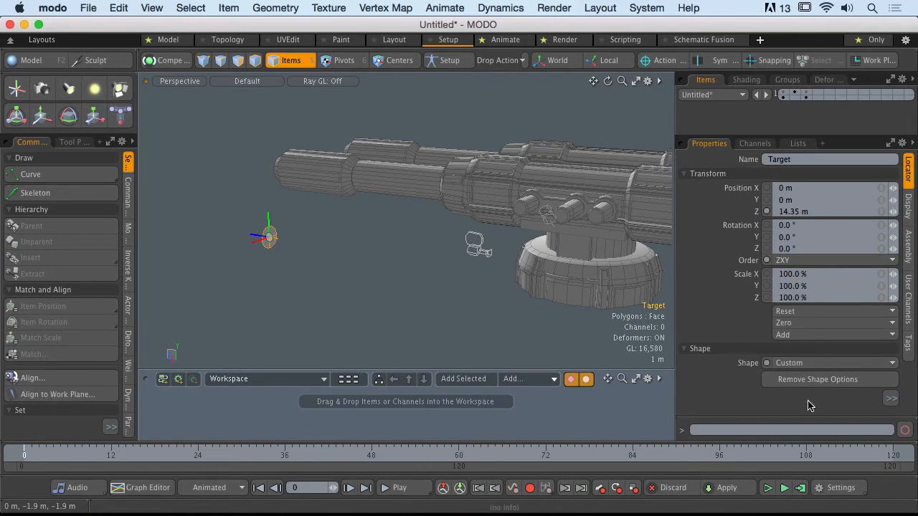
click(890, 399)
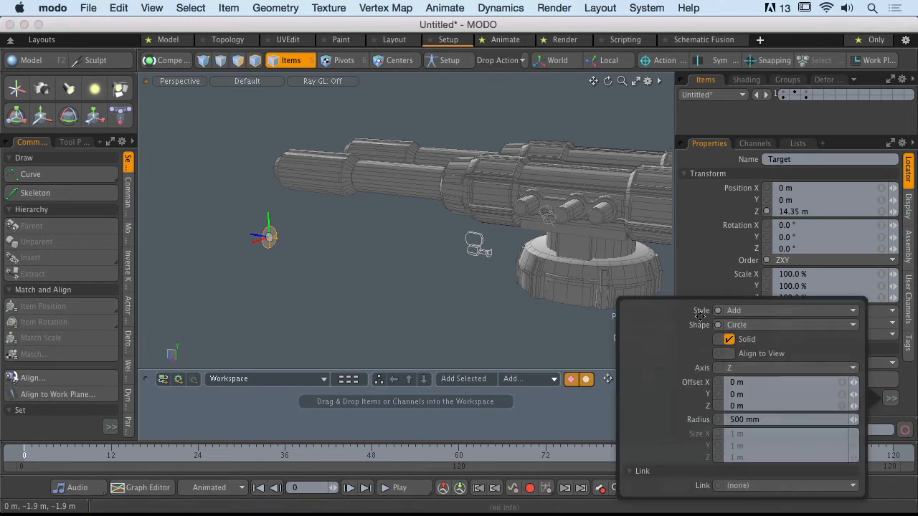
click(748, 311)
click(748, 324)
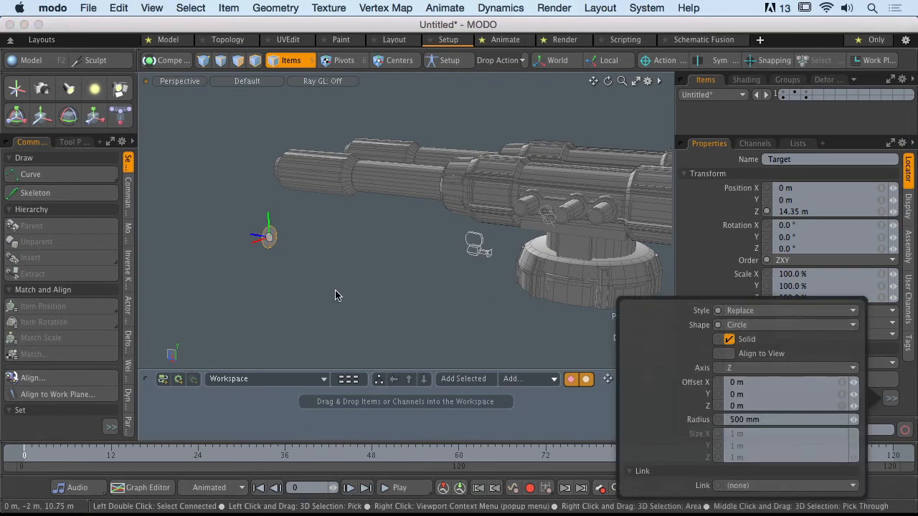
alt+shift+drag(304, 261, 329, 271)
- Set the Target locator's Center display option to No and deselect it
click(906, 208)
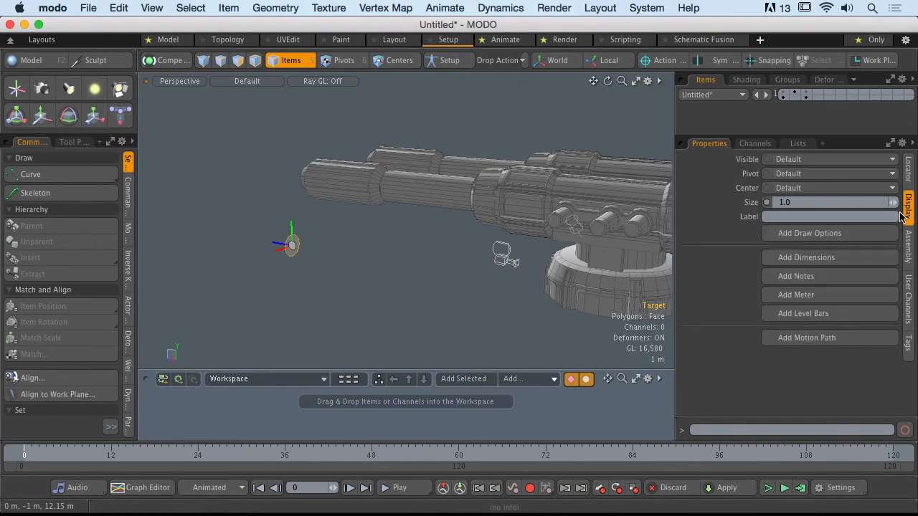
click(784, 189)
click(788, 213)
click(440, 289)
ctrl+alt+drag(385, 283, 353, 291)
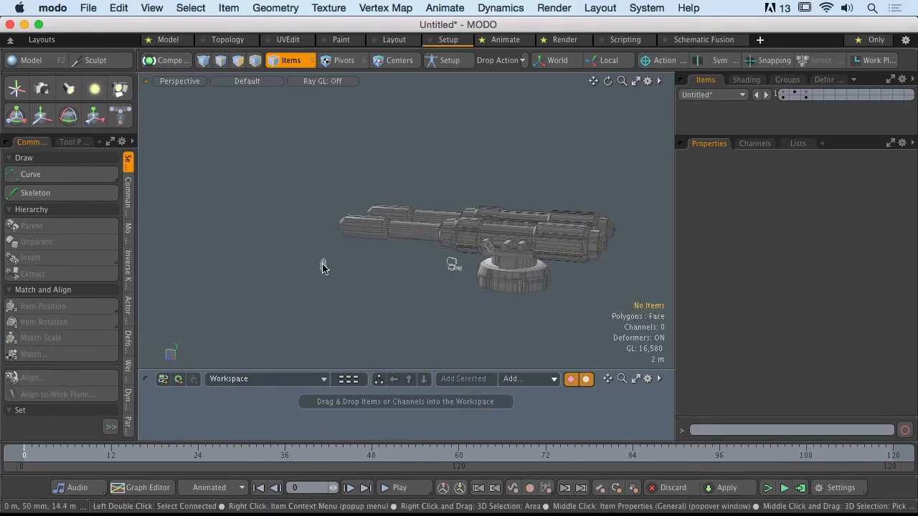
- Add draw options to the Target locator and give it a User fill in solid red
click(323, 266)
click(909, 210)
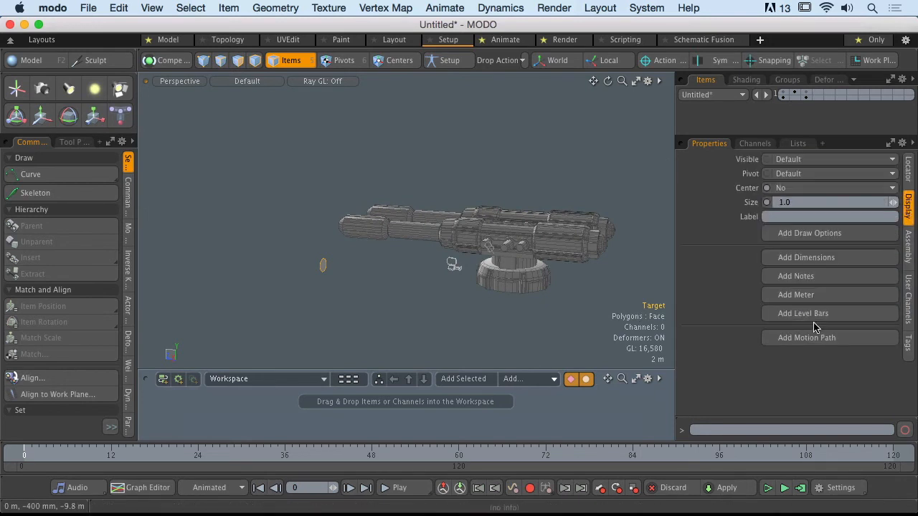
click(814, 234)
click(792, 296)
click(794, 304)
click(802, 311)
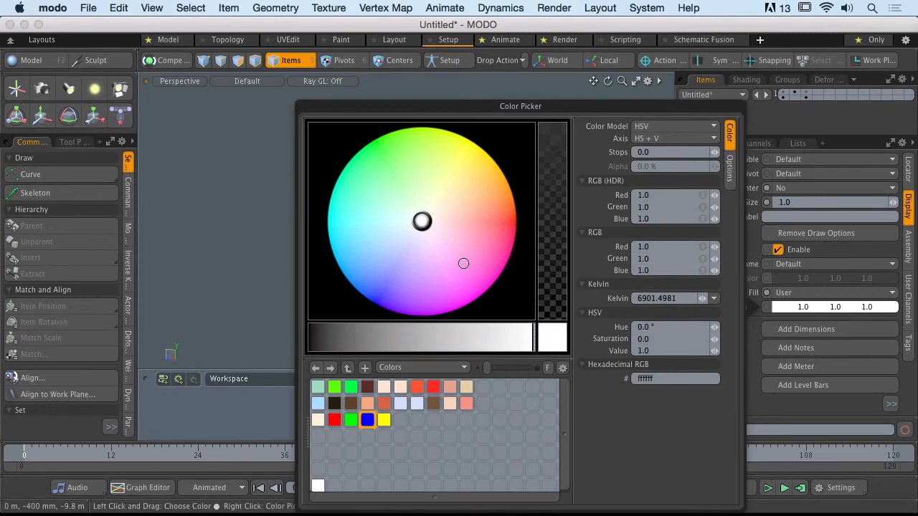
drag(449, 233, 535, 246)
alt+drag(320, 286, 271, 287)
click(272, 287)
alt+drag(345, 284, 374, 279)
- Set the radius of the Target locator's circle shape to 3 m
click(373, 277)
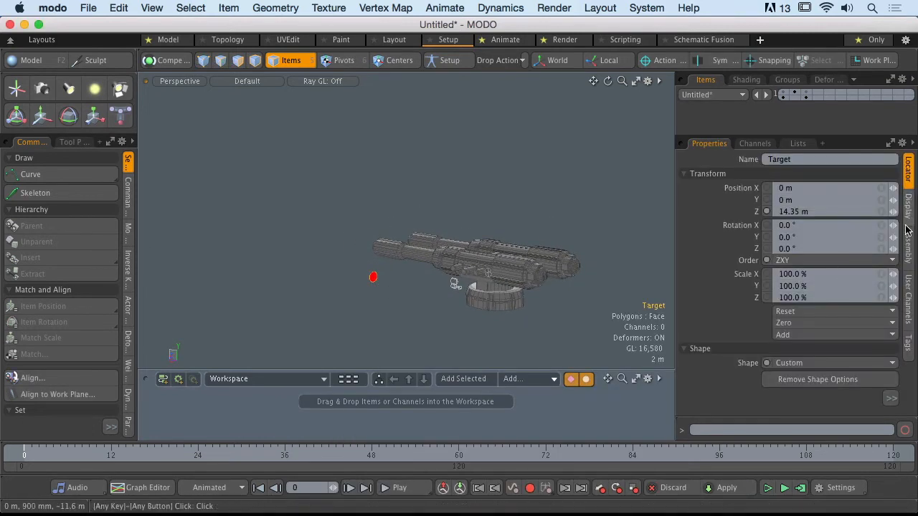
click(891, 398)
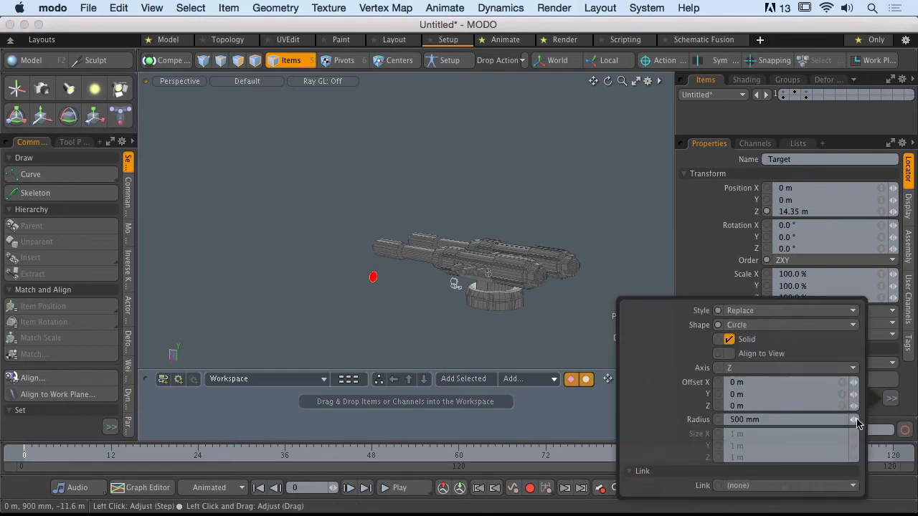
drag(854, 419, 841, 419)
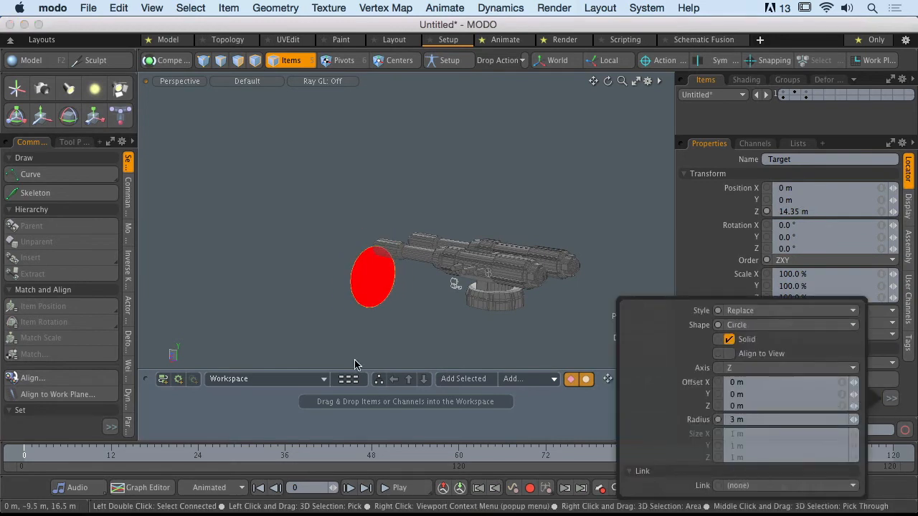
alt+drag(422, 320, 446, 278)
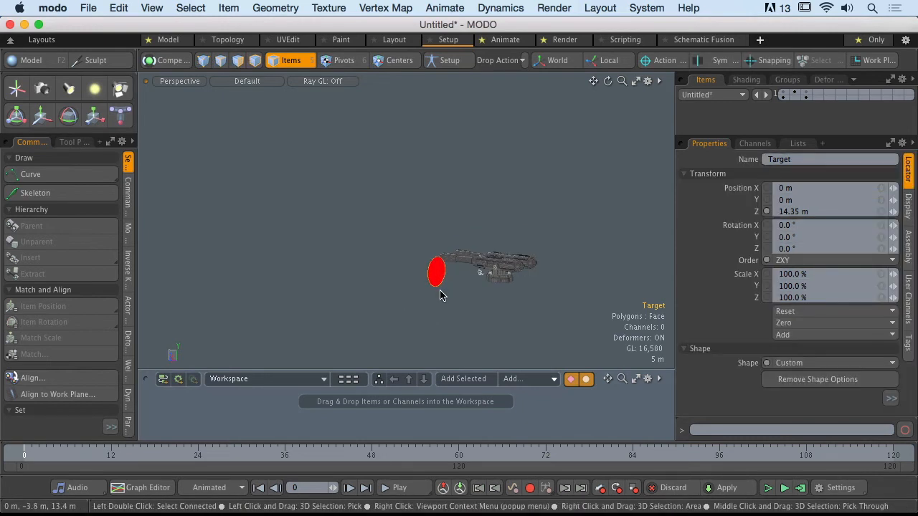
- Move the Target locator away from the turret along the Z axis to about 80.15 m
key(y)
drag(325, 255, 185, 235)
alt+drag(442, 251, 424, 267)
key(space)
click(404, 277)
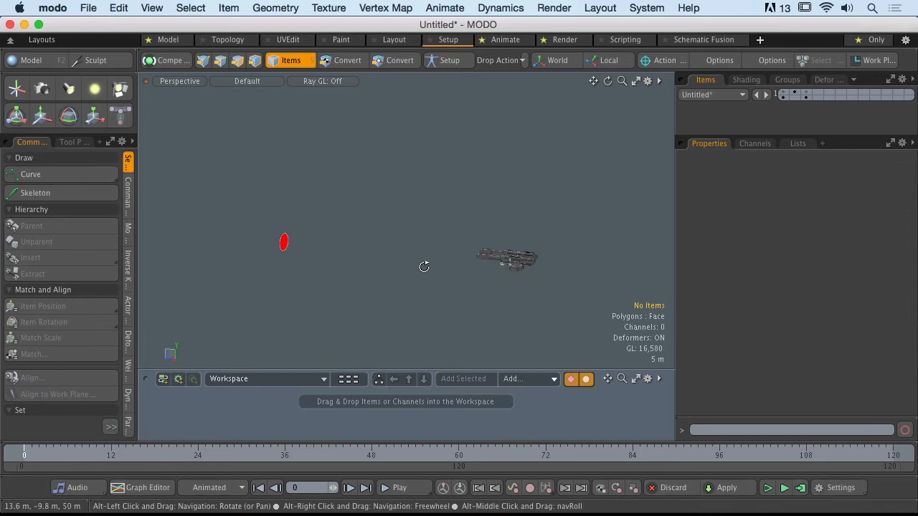
- Raise the Target locator along the Y axis to about 19.4 m
click(284, 244)
key(y)
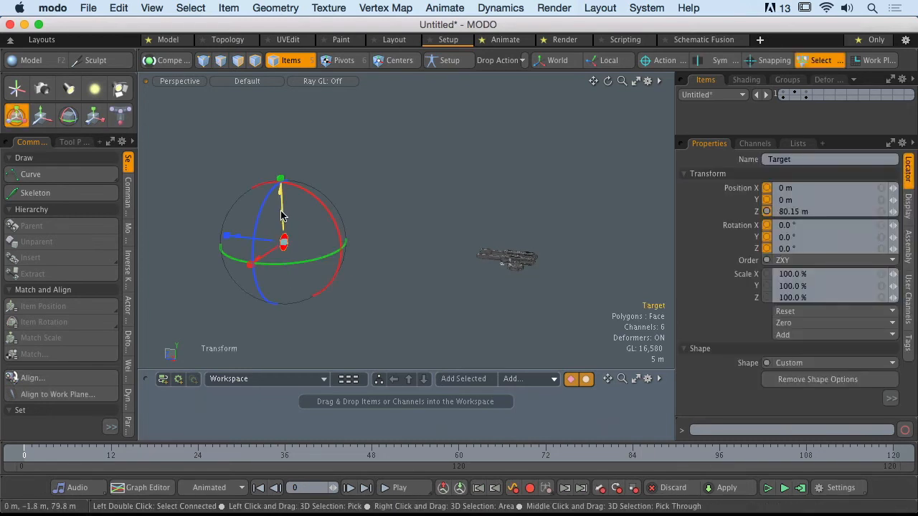
drag(278, 144, 278, 134)
key(space)
click(373, 211)
click(283, 190)
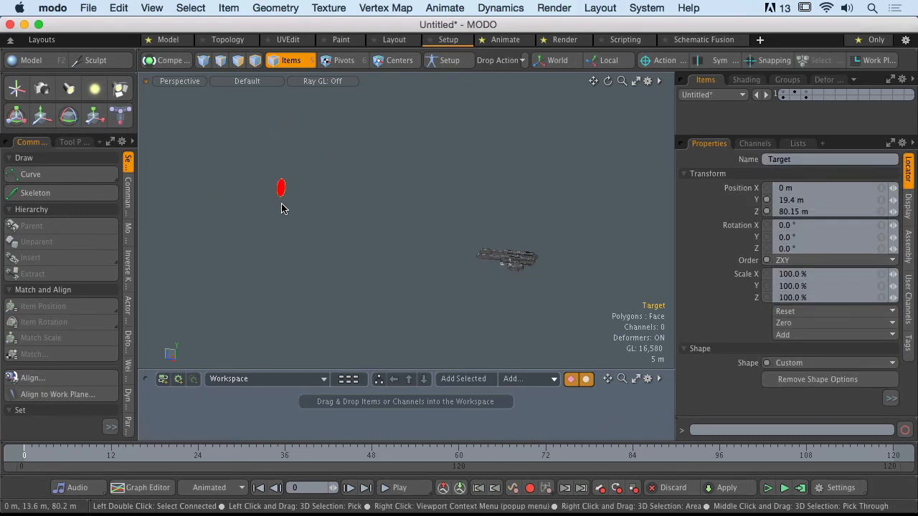
- Bring the Target locator closer to the turret along the Z axis, to 44.15 m
ctrl+alt+drag(461, 262, 574, 314)
alt+drag(506, 290, 444, 247)
click(497, 248)
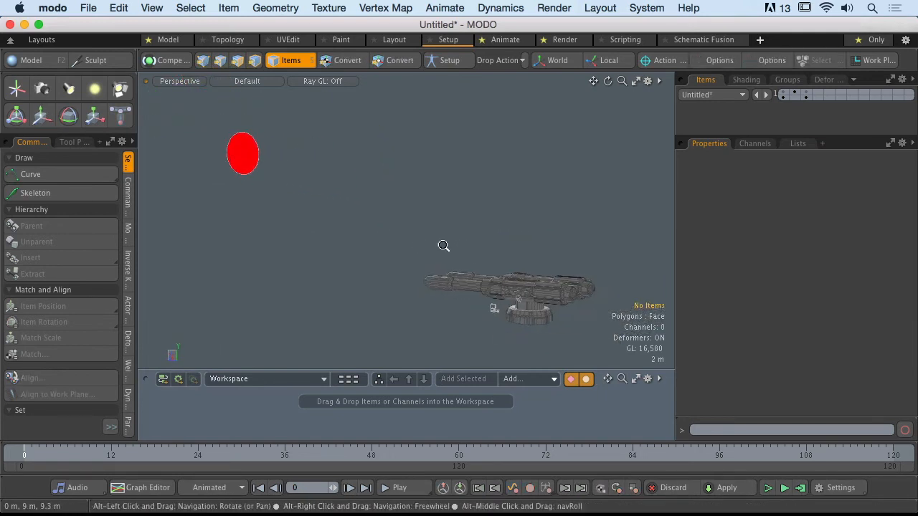
- Select the Top mesh followed by the Target locator and add a Direction constraint so the guns aim at the Target
click(449, 290)
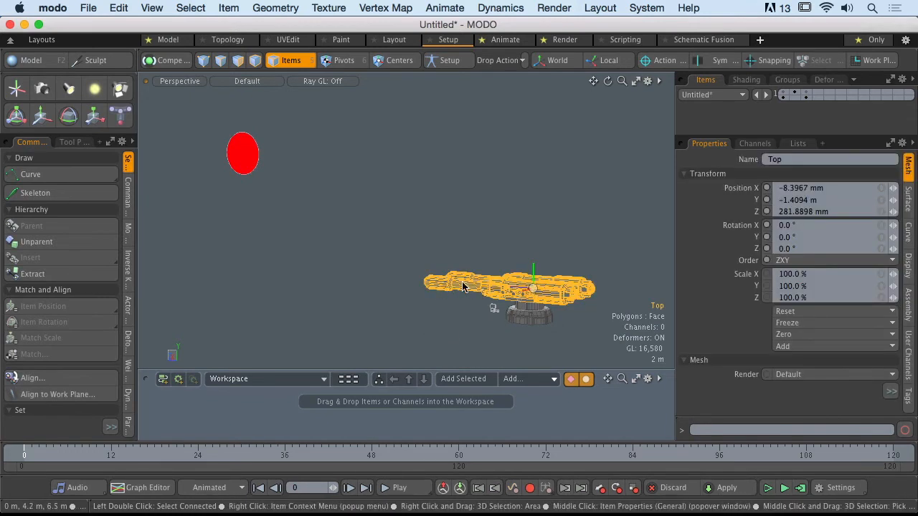
click(264, 249)
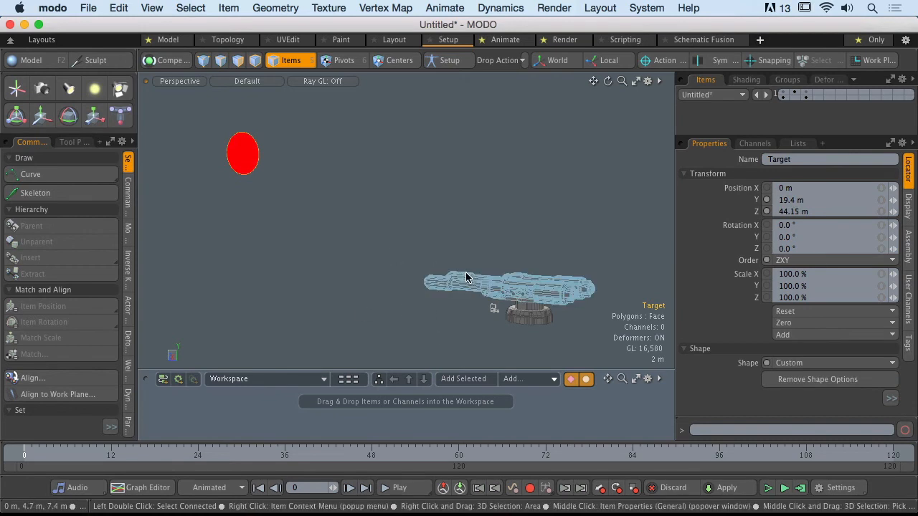
click(337, 310)
click(493, 294)
alt+drag(458, 278, 538, 268)
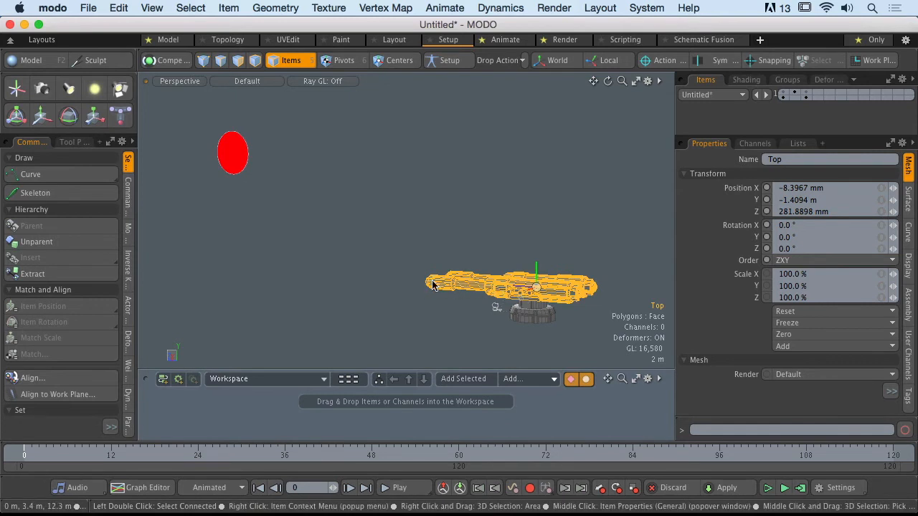
shift+click(240, 172)
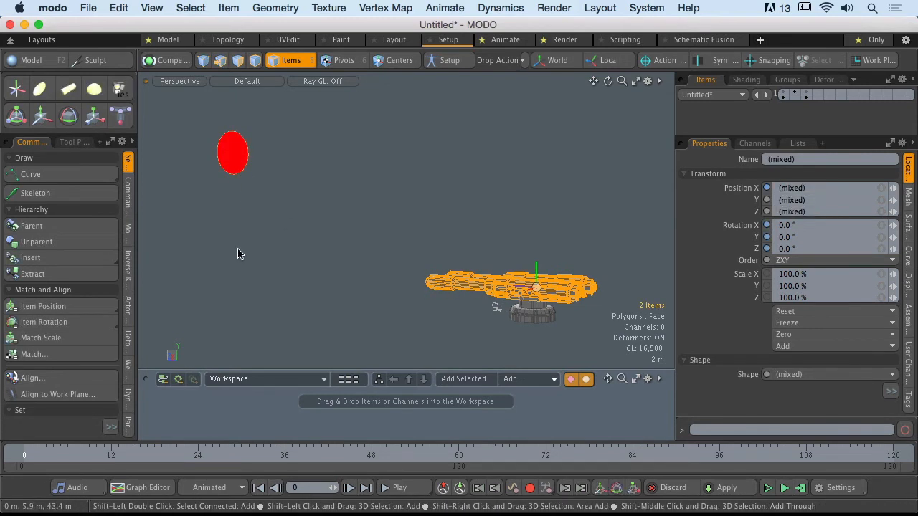
click(128, 230)
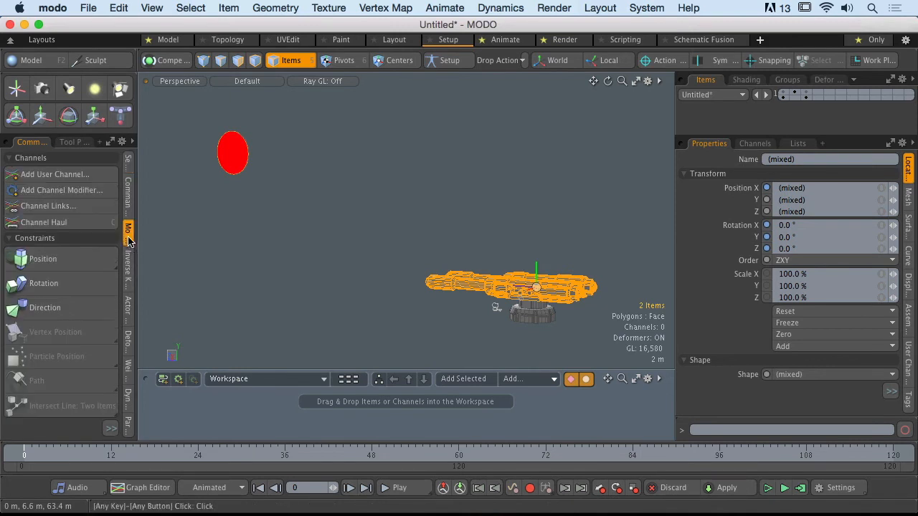
click(44, 307)
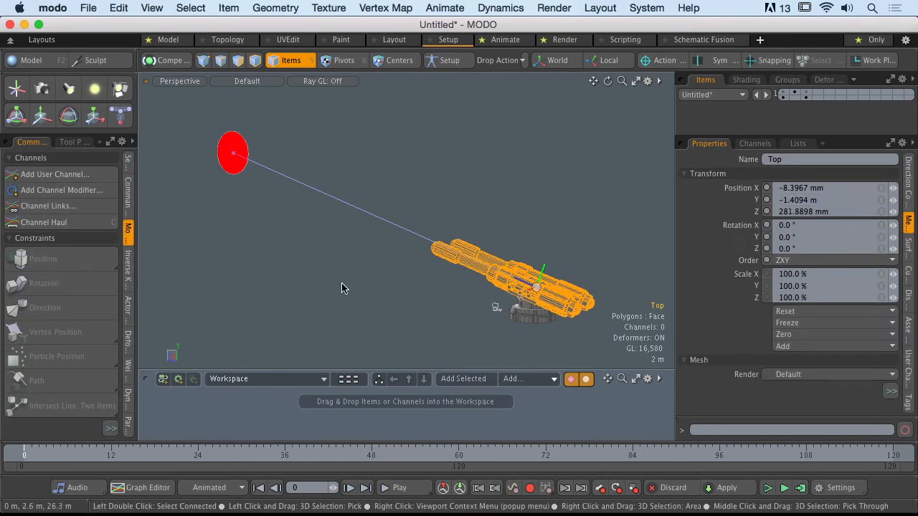
- Move the Target locator to about X -3.8 m and Y 13.3 m to test the guns' aim
alt+drag(426, 289, 402, 186)
click(388, 141)
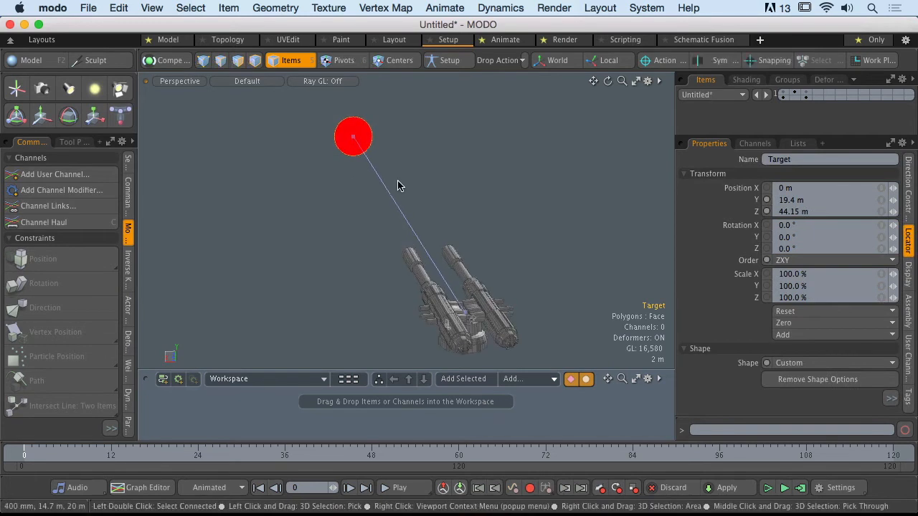
key(y)
drag(353, 104, 348, 203)
alt+drag(436, 291, 337, 204)
drag(231, 172, 231, 141)
alt+drag(445, 257, 477, 216)
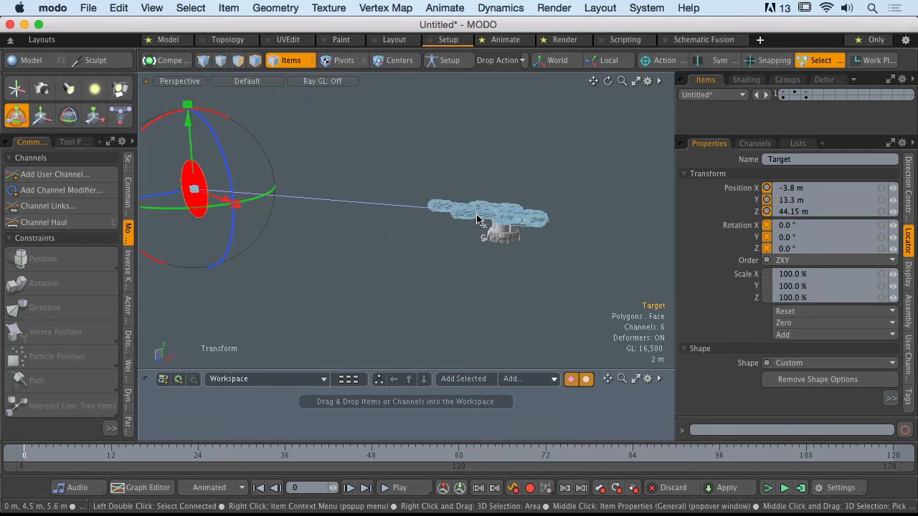
- Reposition the Target locator to about X 4.4 m and Y 17.7 m
click(477, 218)
click(246, 213)
drag(236, 136, 236, 94)
alt+drag(240, 172, 629, 213)
- Select Middle and Target in turn to examine how the guns turn relative to the turret's middle section
alt+shift+drag(502, 235, 352, 265)
click(340, 285)
alt+shift+drag(351, 265, 388, 193)
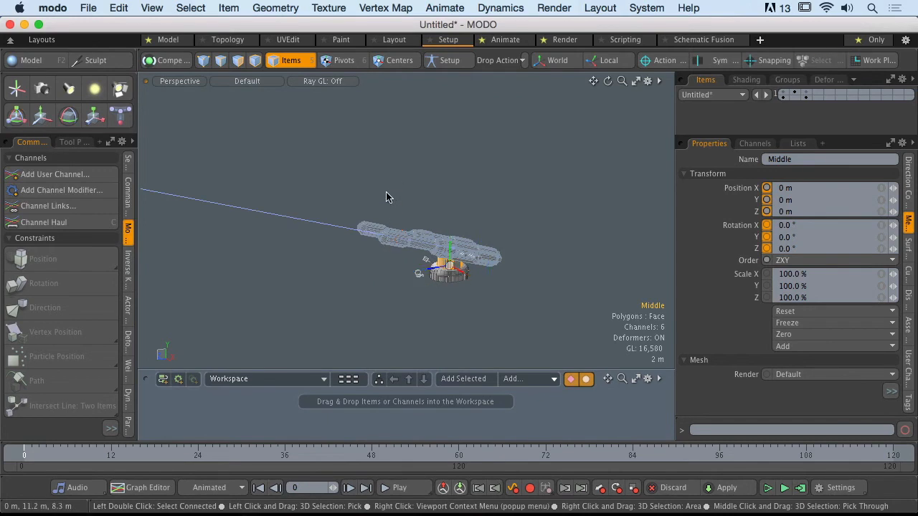
click(387, 201)
click(425, 249)
alt+drag(455, 253, 313, 196)
click(358, 183)
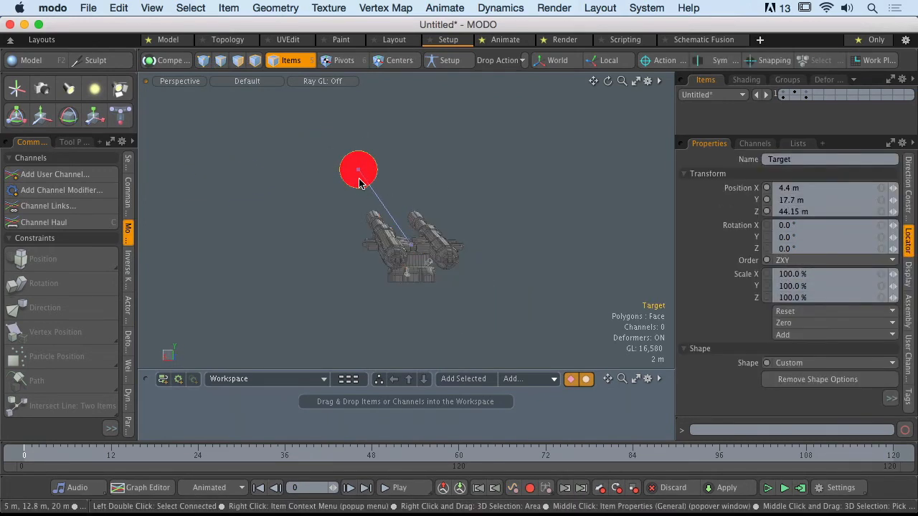
- Select the Direction Constraint under the Top mesh and add output options to it
click(386, 245)
alt+drag(356, 226, 370, 242)
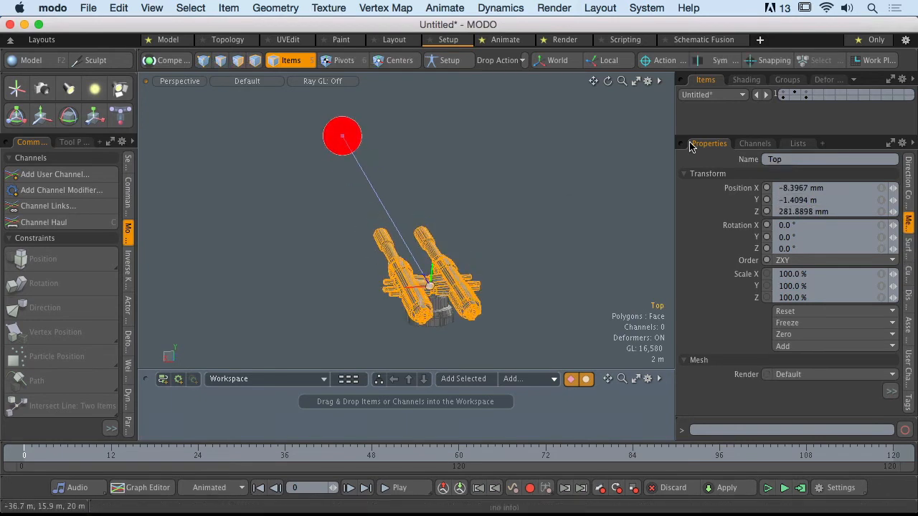
drag(770, 136, 760, 250)
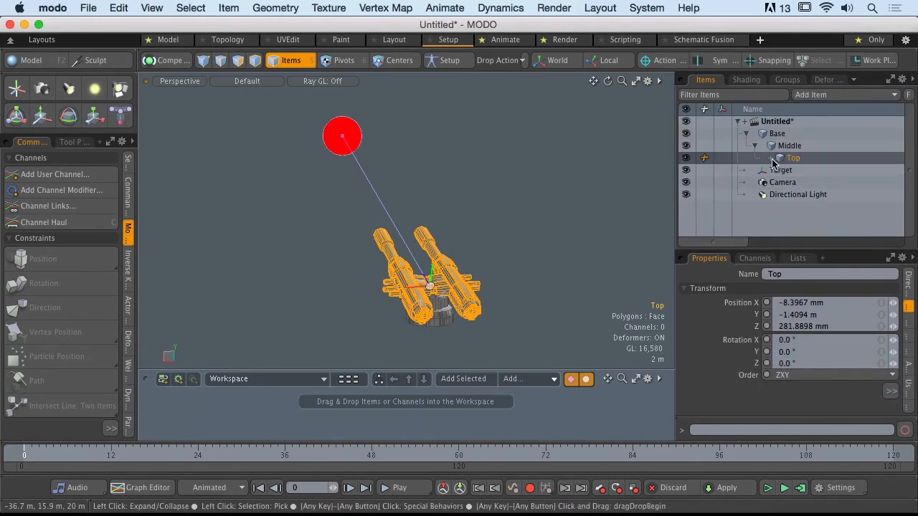
click(798, 173)
alt+drag(391, 266, 461, 282)
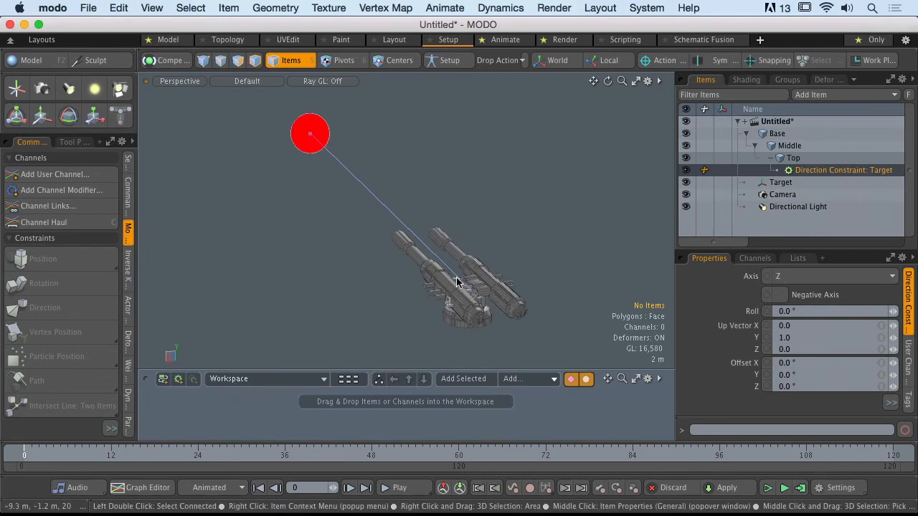
drag(806, 253, 814, 138)
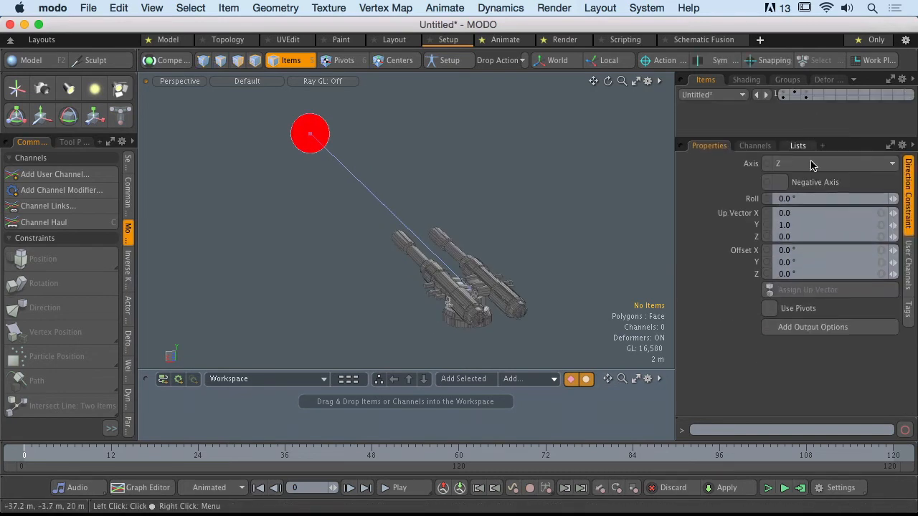
click(807, 327)
alt+drag(451, 194, 416, 187)
- Try setting the X opacity of the Top mesh's Direction constraint to 0%
click(803, 162)
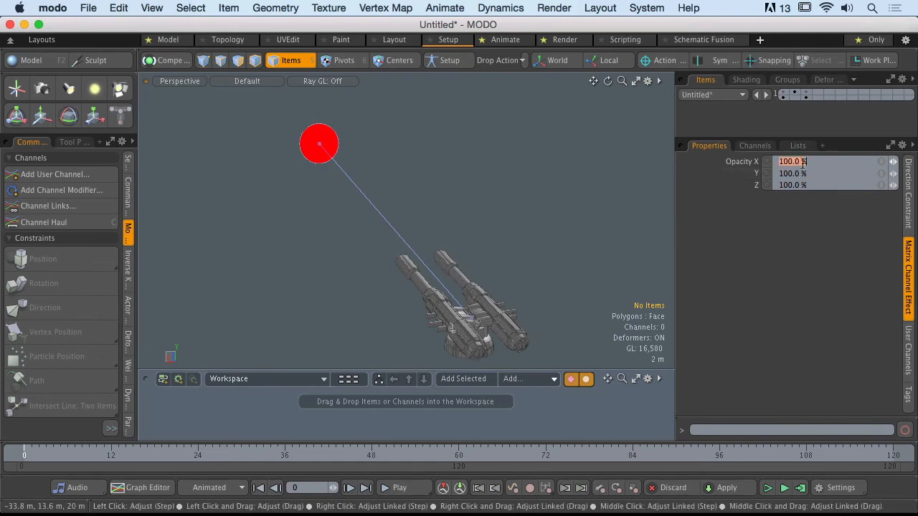
text(0)
key(Return)
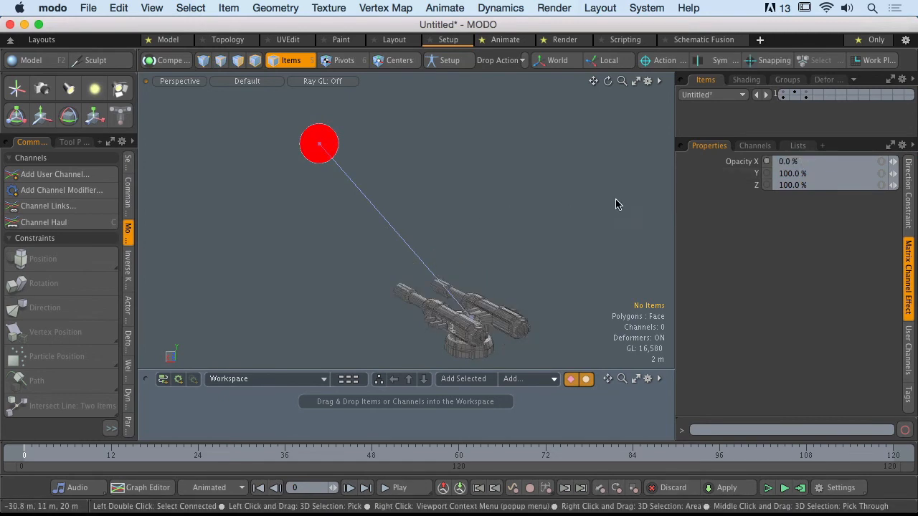
- Undo the X opacity change and set the Y opacity of the Top mesh's Direction constraint to 0%
key(super+z)
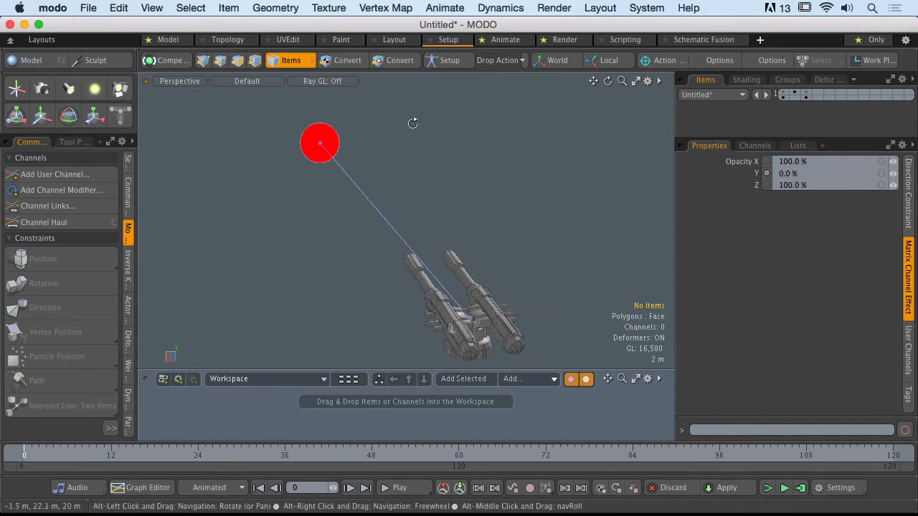
alt+drag(412, 115, 372, 127)
- Move the Target locator sideways along the X axis to test the guns' constrained rotation
click(386, 136)
key(y)
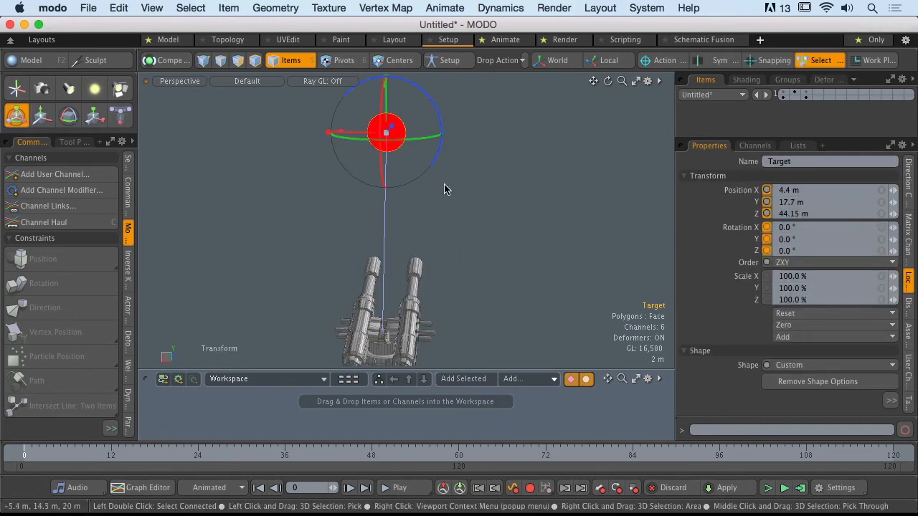
drag(380, 133, 412, 133)
alt+drag(251, 119, 303, 153)
alt+shift+drag(304, 153, 309, 103)
alt+drag(438, 139, 383, 201)
alt+shift+drag(383, 200, 401, 243)
alt+shift+drag(401, 242, 400, 234)
- Select the Top mesh and the Target locator and examine how the guns aim at the target from several angles
click(505, 277)
alt+drag(498, 262, 445, 266)
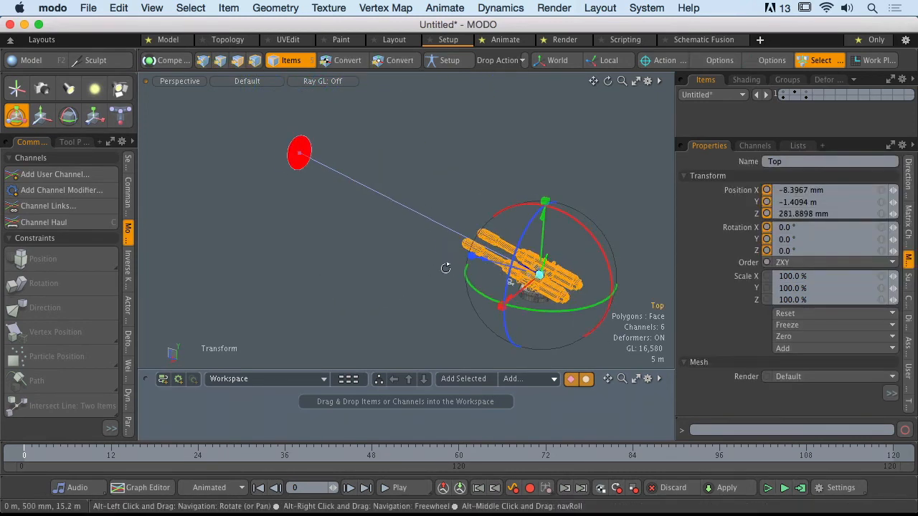
click(303, 164)
alt+shift+drag(386, 243, 495, 251)
alt+drag(495, 251, 380, 240)
click(277, 203)
alt+drag(295, 222, 348, 244)
shift+click(353, 213)
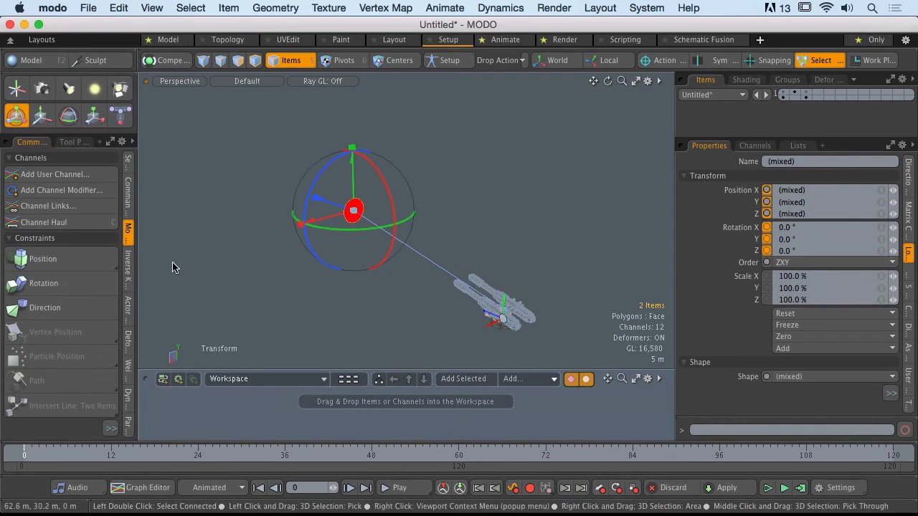
- Add a Direction constraint that makes the Middle mesh aim at the Target locator
click(381, 341)
ctrl+alt+drag(457, 333, 499, 294)
click(515, 305)
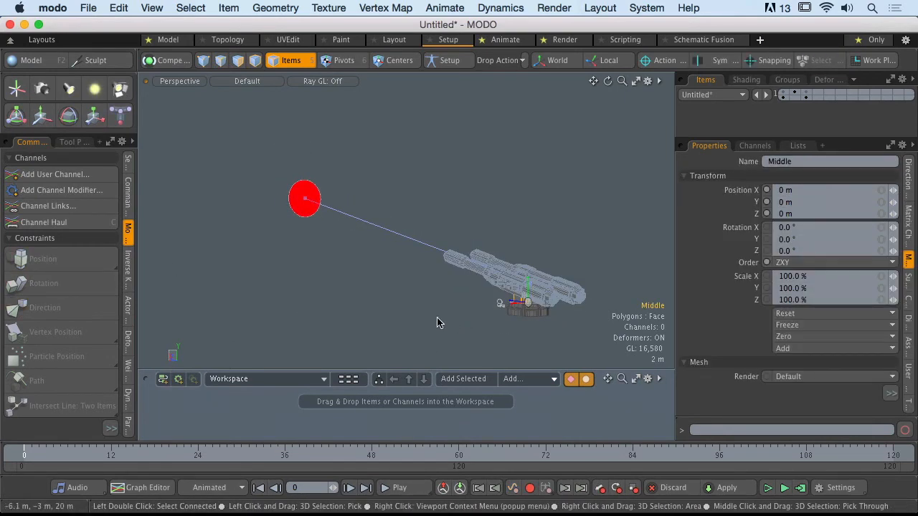
shift+click(298, 215)
click(82, 315)
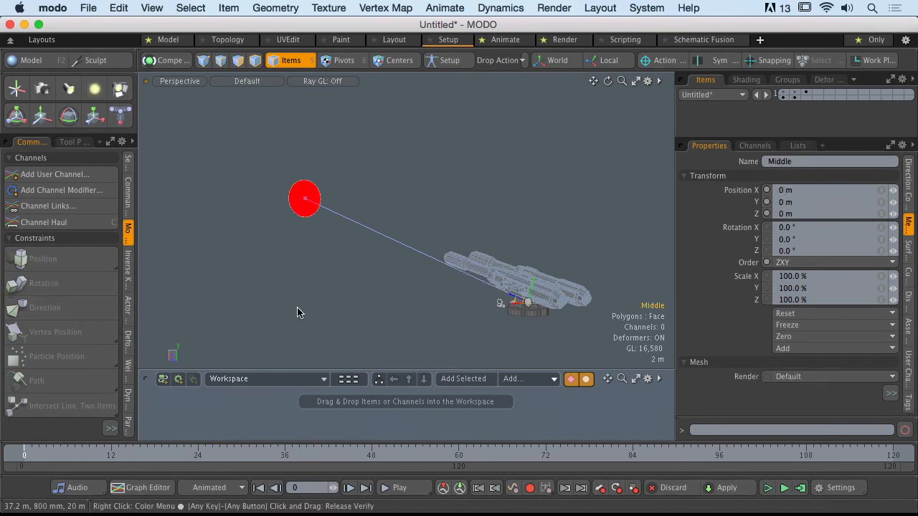
- Add output options to the Middle mesh's Direction constraint and set its X opacity to 0%
ctrl+alt+drag(477, 305, 512, 290)
ctrl+alt+drag(513, 290, 488, 255)
alt+shift+drag(488, 254, 465, 268)
click(452, 282)
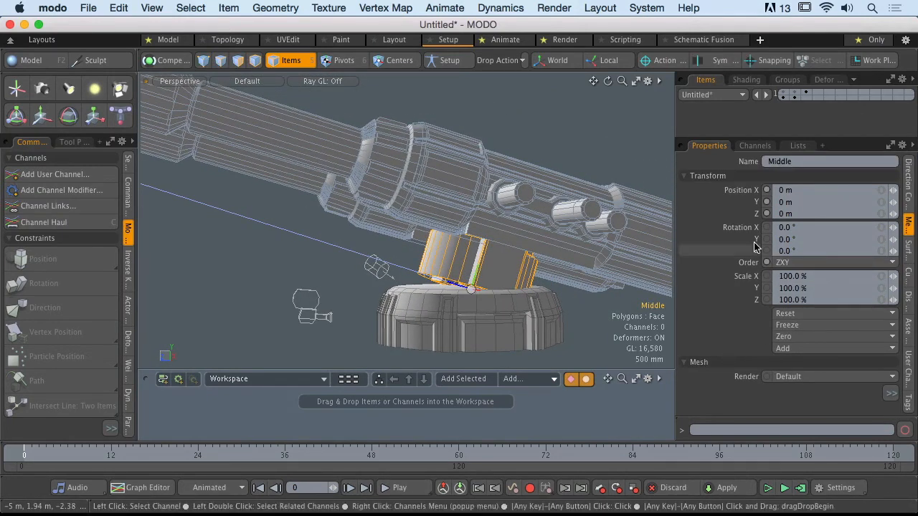
drag(771, 135, 774, 305)
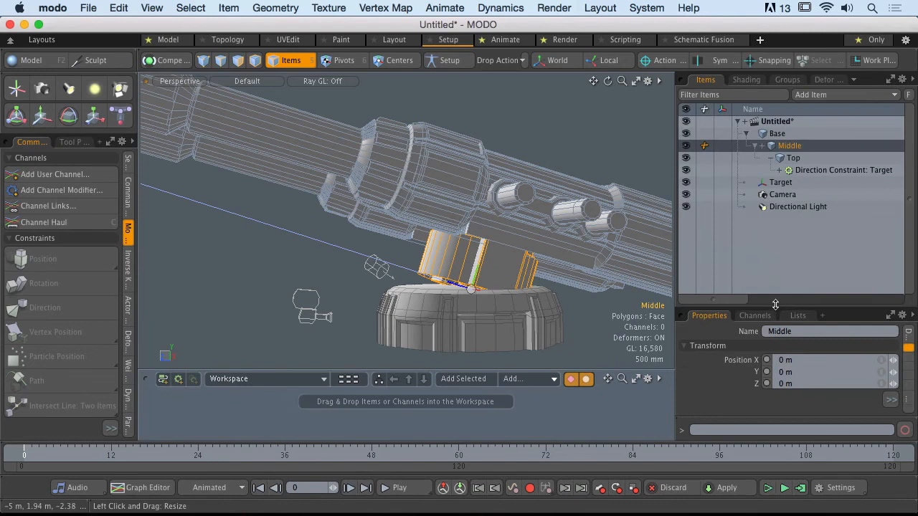
click(763, 146)
click(832, 157)
drag(811, 305, 810, 165)
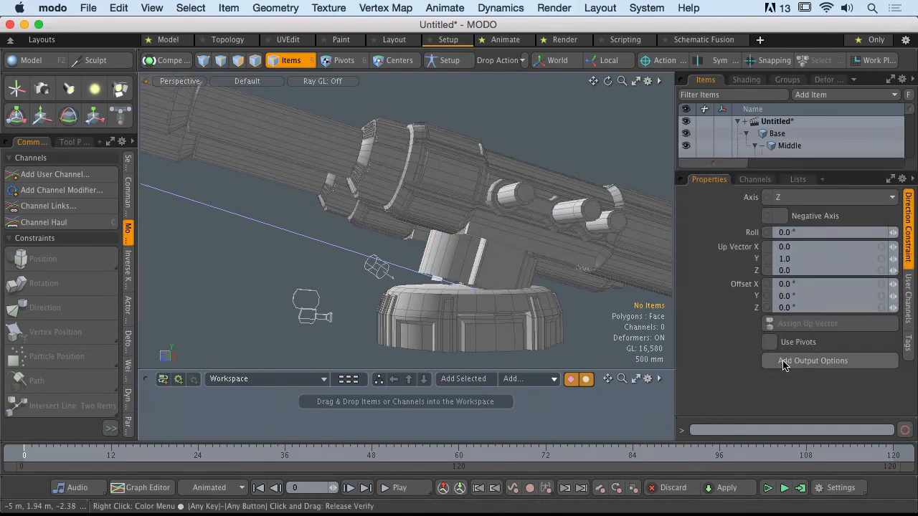
click(828, 361)
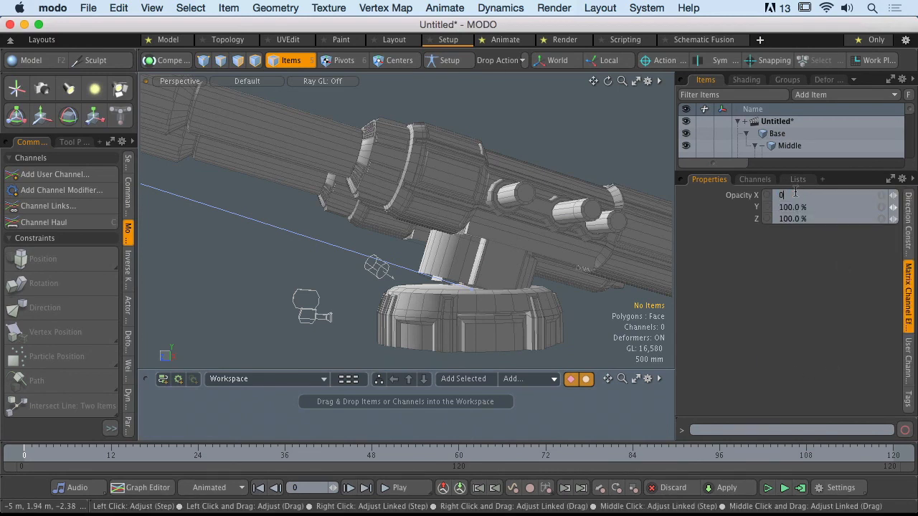
key(Return)
- Move the Target locator to about X -10.3 m and Y 9.8 m to test the turret's aiming
ctrl+alt+drag(479, 219, 479, 249)
click(206, 156)
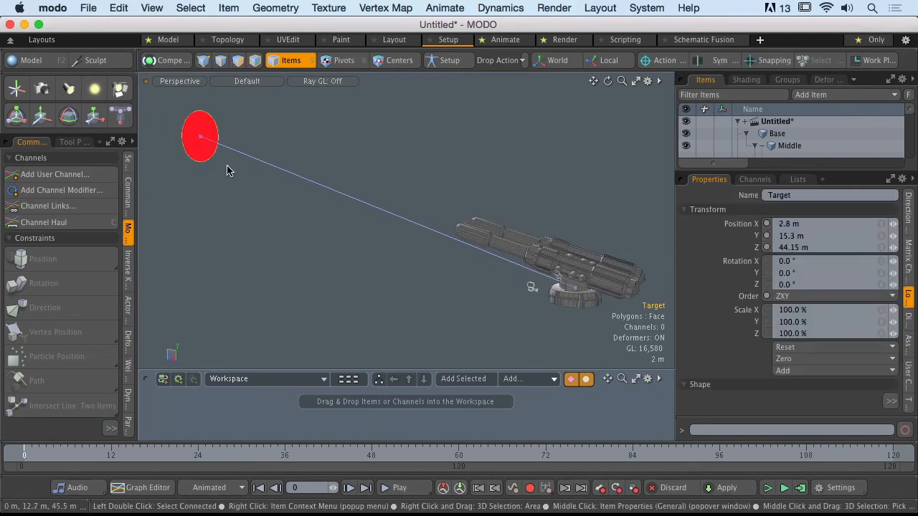
key(y)
alt+drag(316, 175, 285, 188)
drag(277, 107, 277, 135)
alt+drag(295, 194, 307, 259)
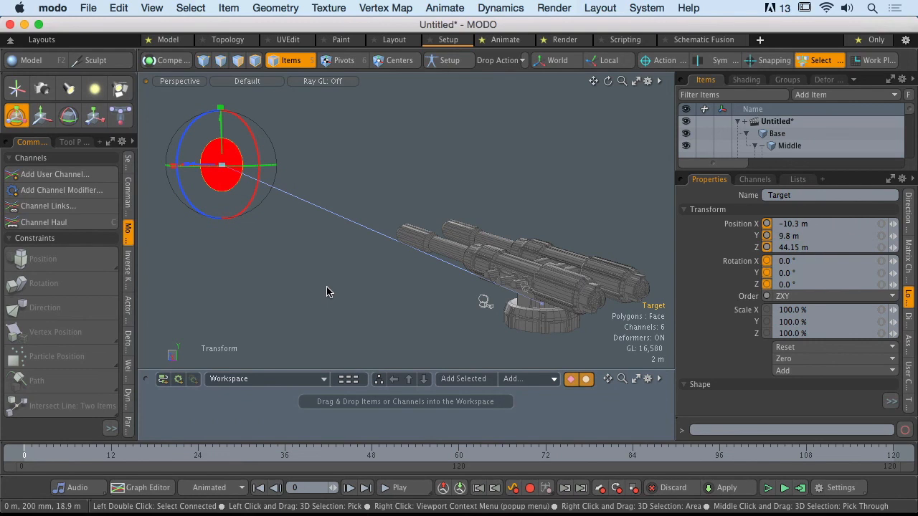
click(326, 292)
- Select the Top mesh and the Target locator in turn to check the aim links between them
alt+drag(324, 291, 409, 267)
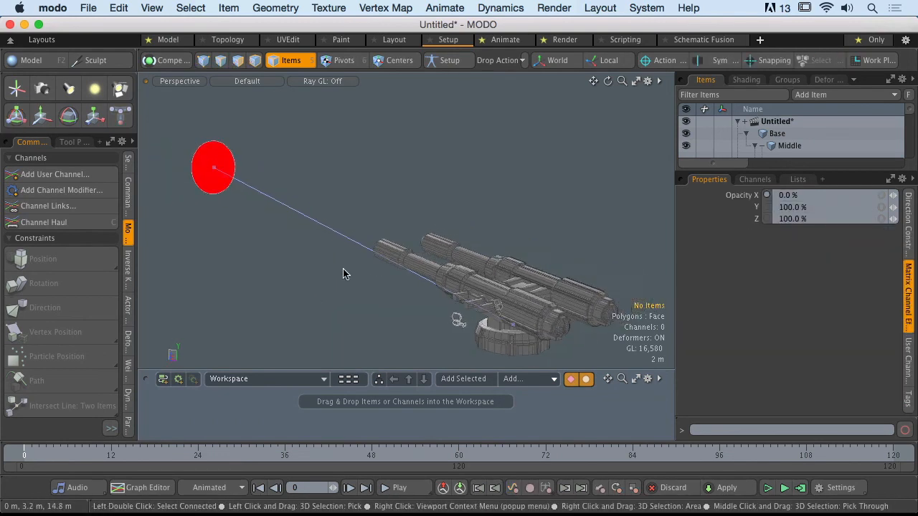
click(411, 269)
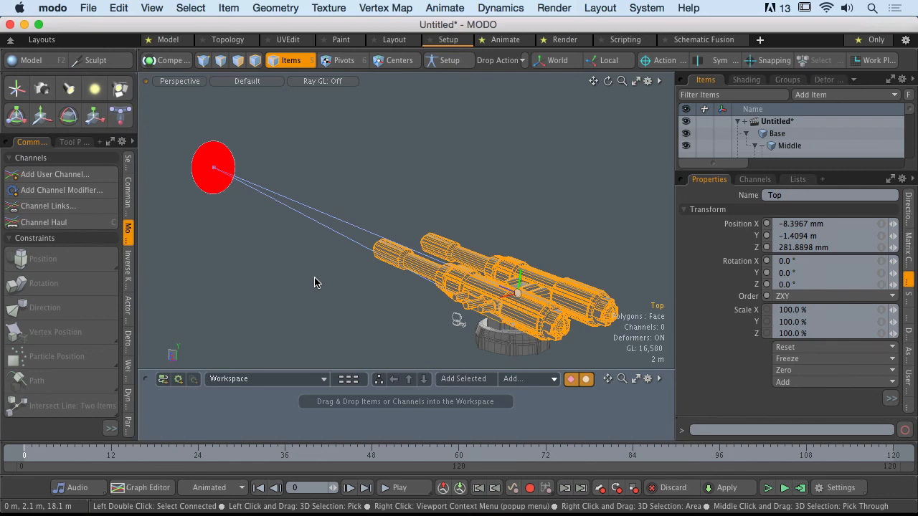
click(228, 176)
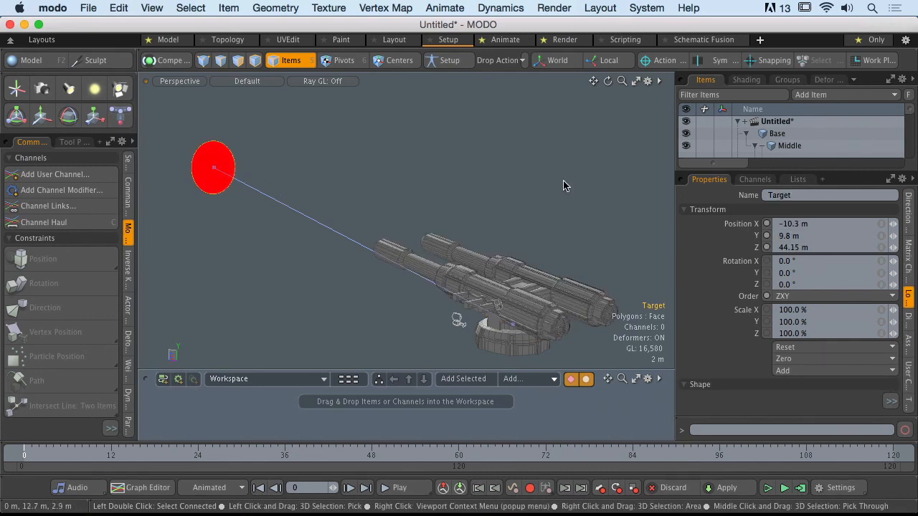